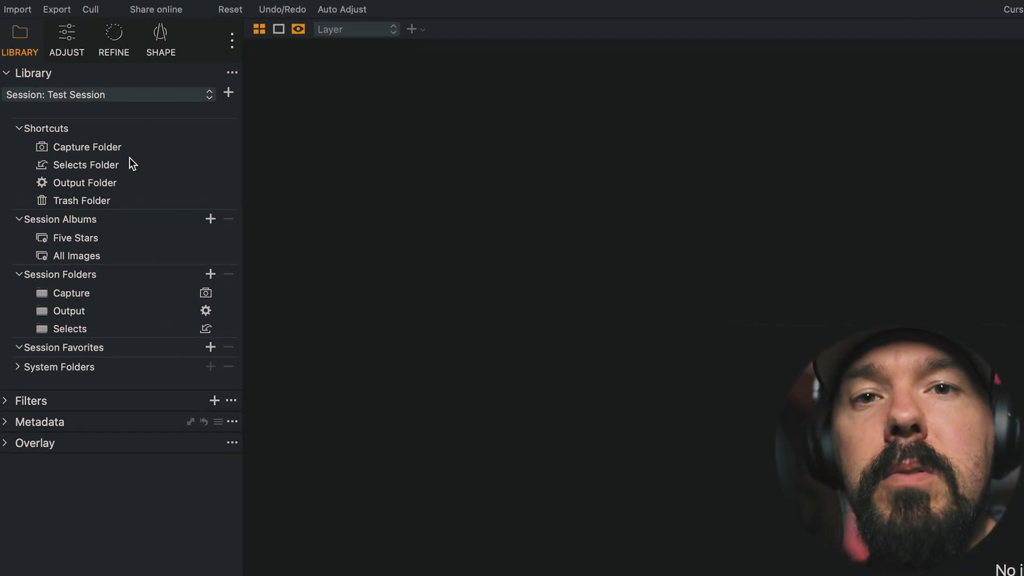
Reveal the Capture Folder shortcut in Finder, then close the Finder window
mouse_move(124, 156)
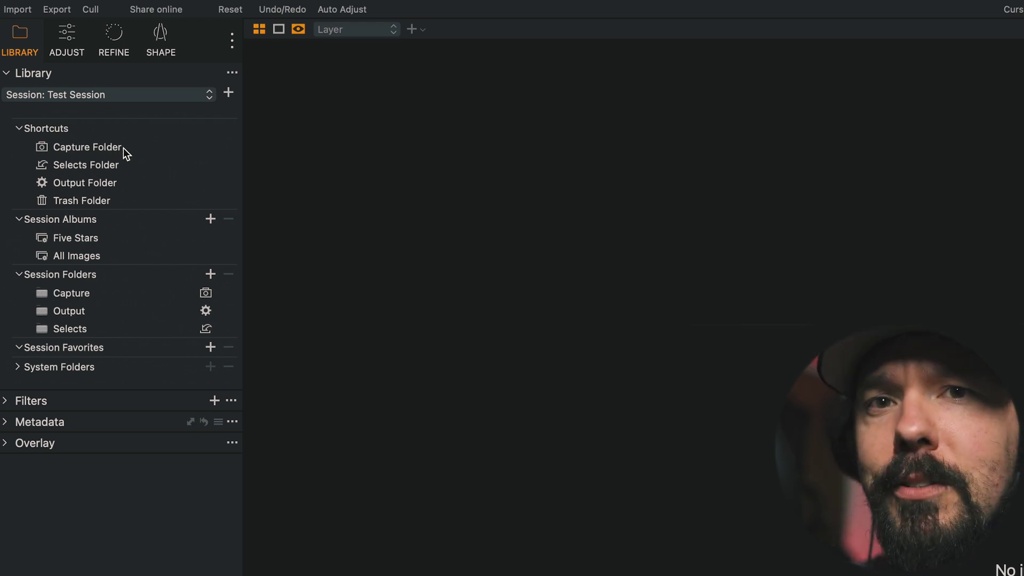
click(123, 149)
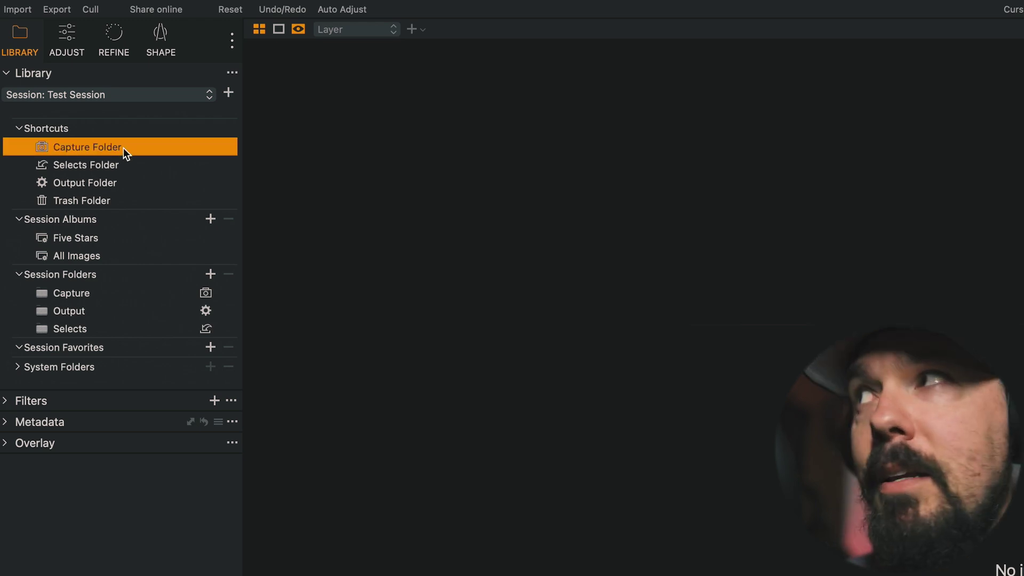
right_click(123, 148)
click(263, 382)
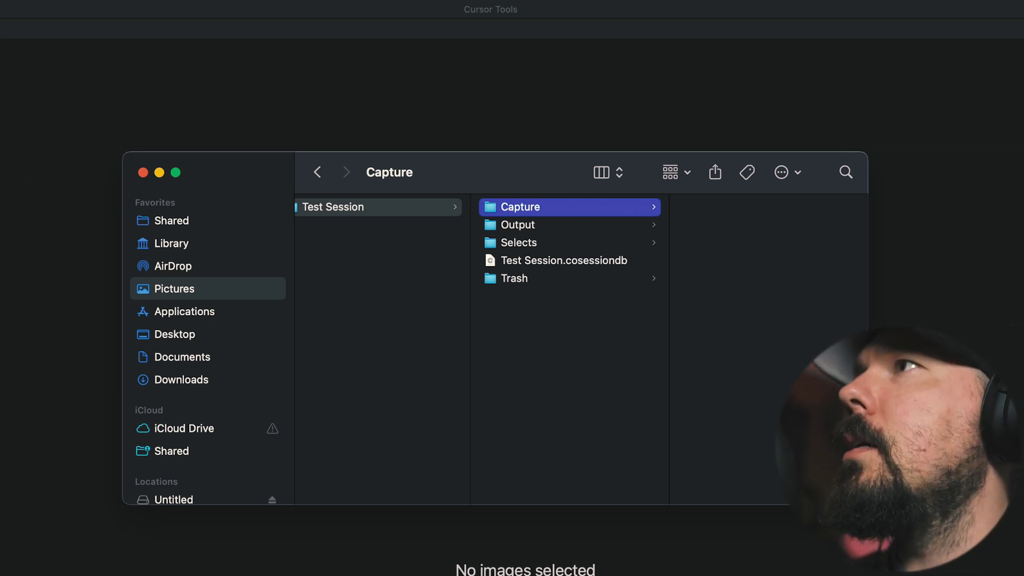
click(143, 172)
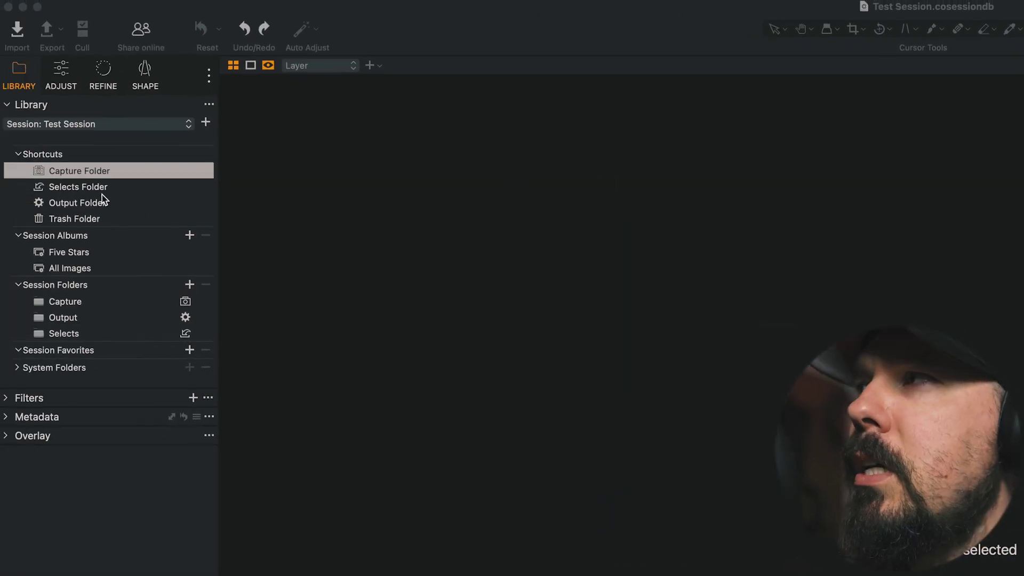
Create a new folder named 'Test Folder' inside Test Session in Finder
right_click(75, 302)
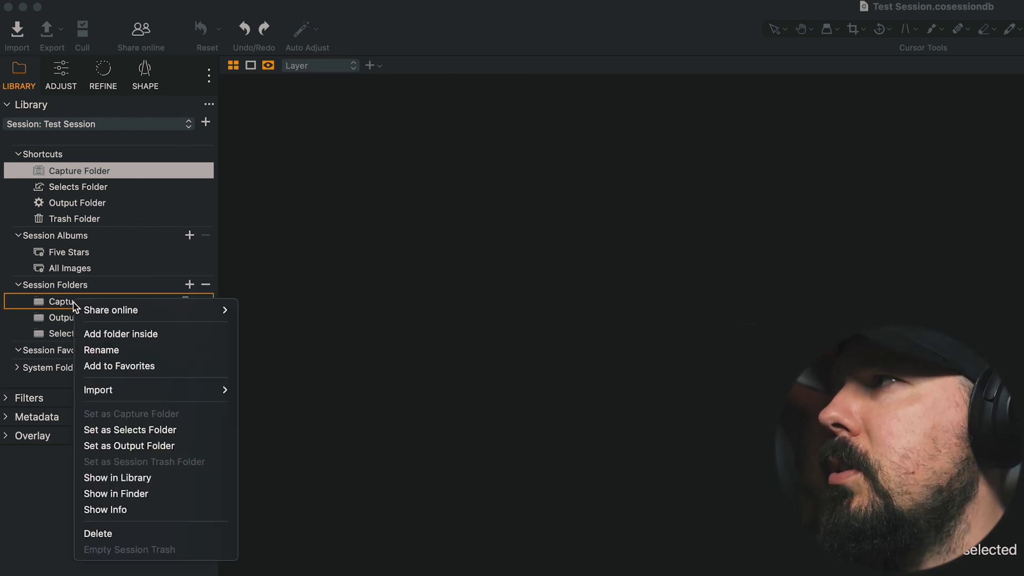
click(166, 493)
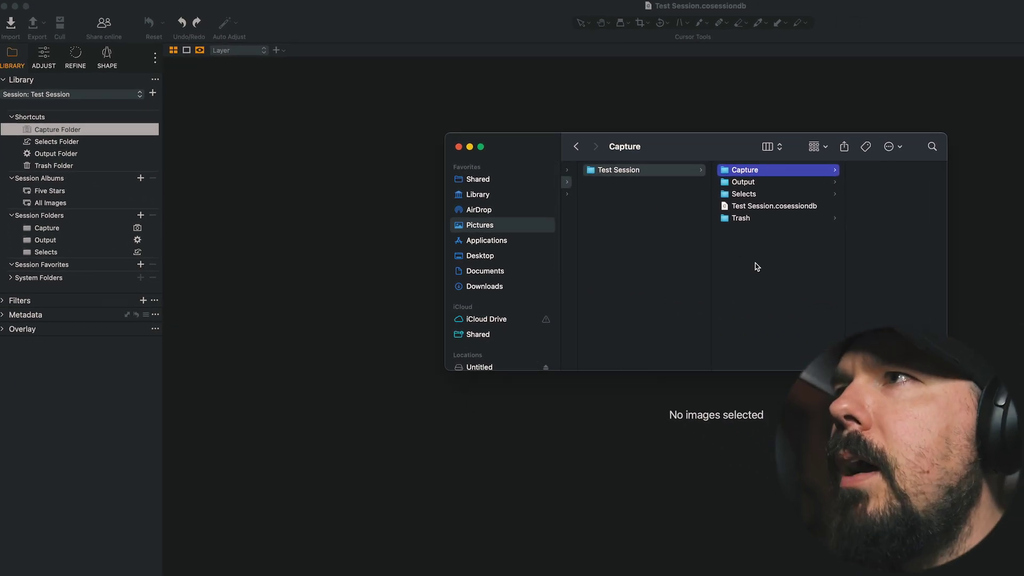
key(Left)
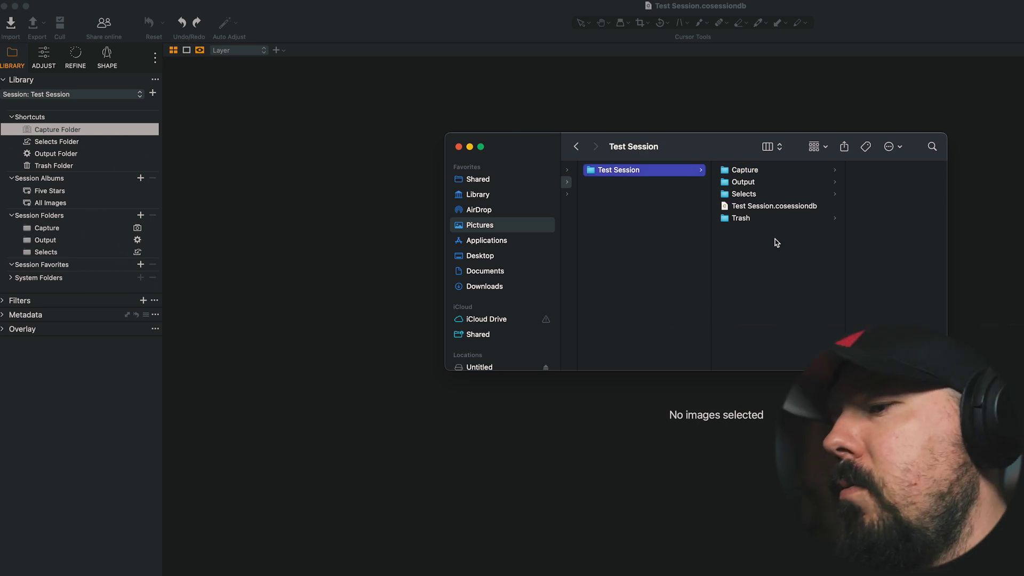
key(super+shift+n)
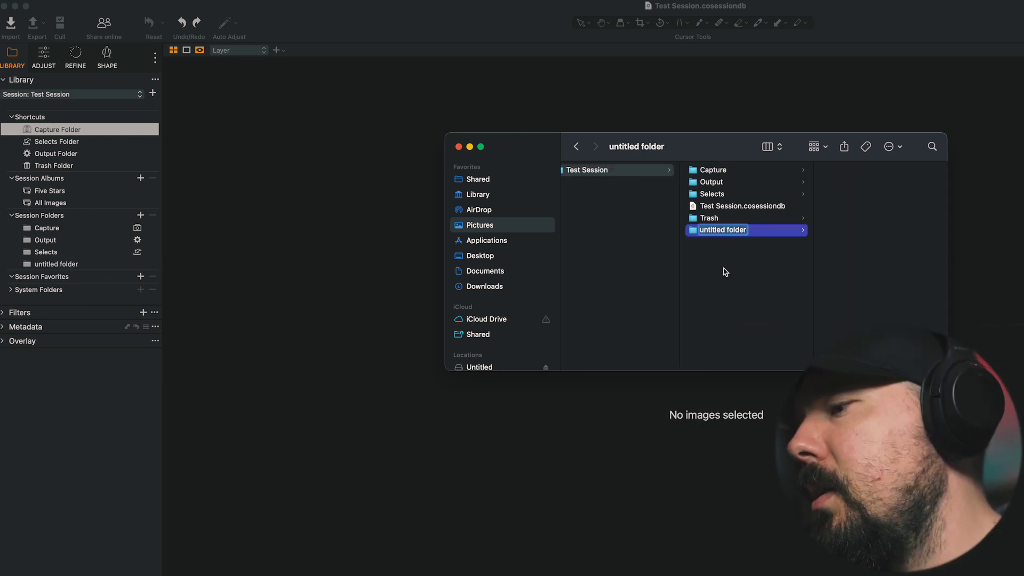
text(Test Folder)
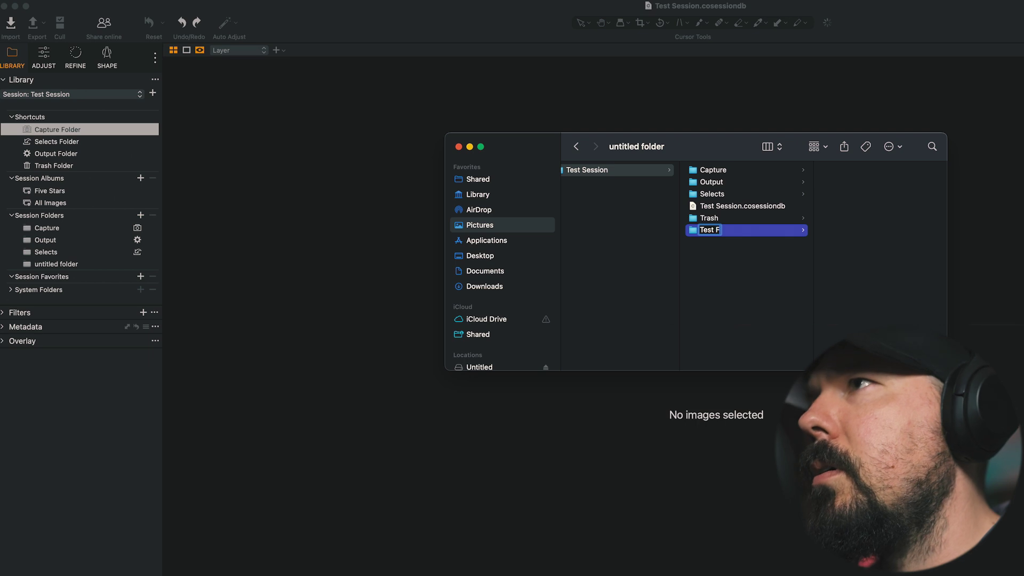
key(Return)
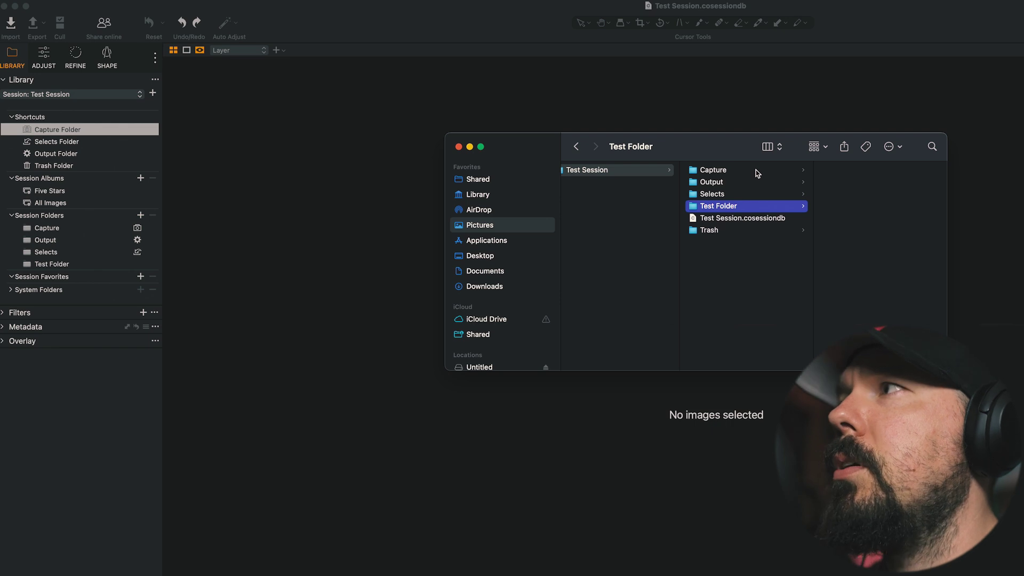
Move Test Folder to the Trash
scroll(757, 171, left, 2)
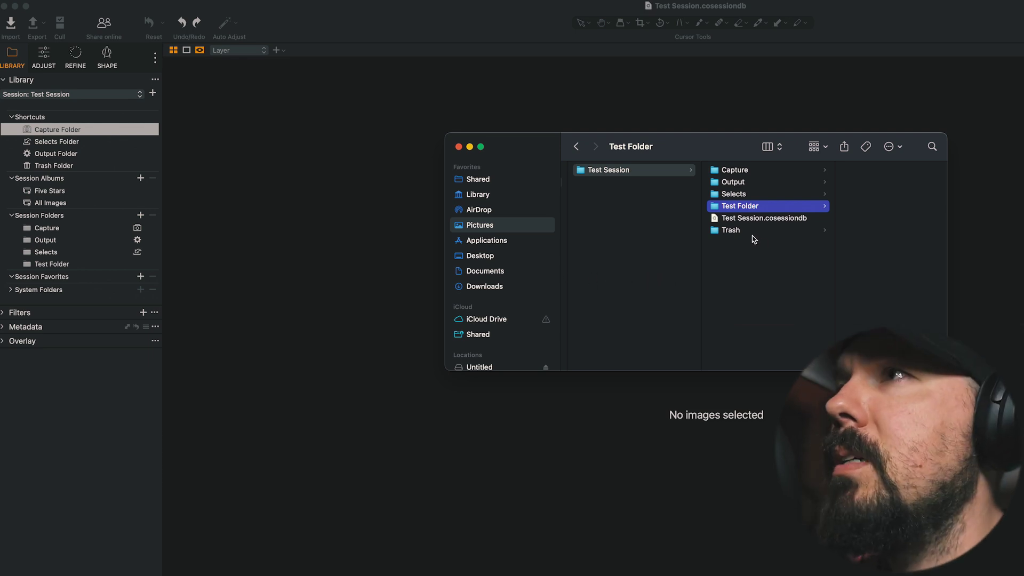
right_click(749, 207)
click(807, 236)
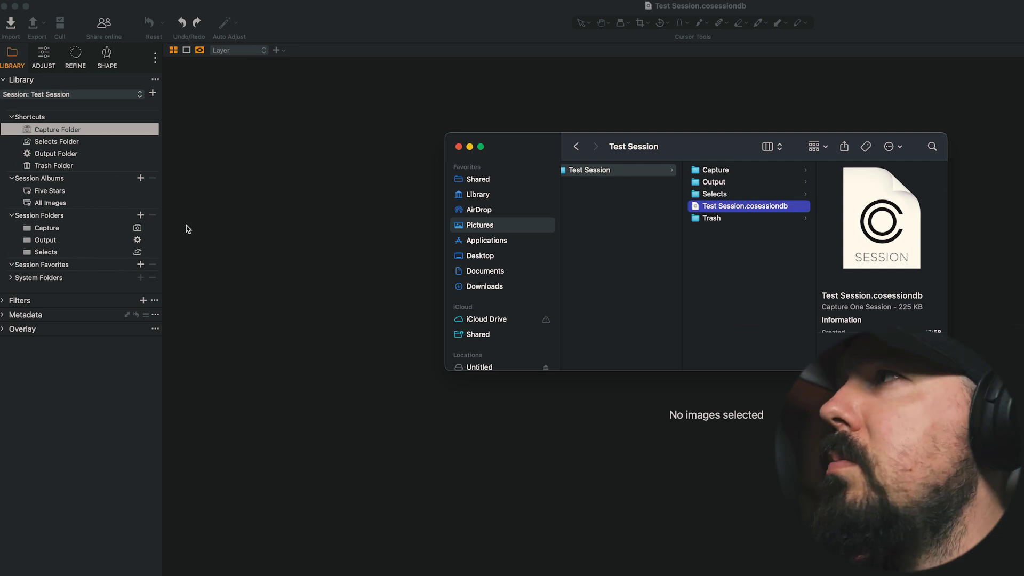
click(140, 215)
Add a new session folder named Test Folder 2
click(160, 223)
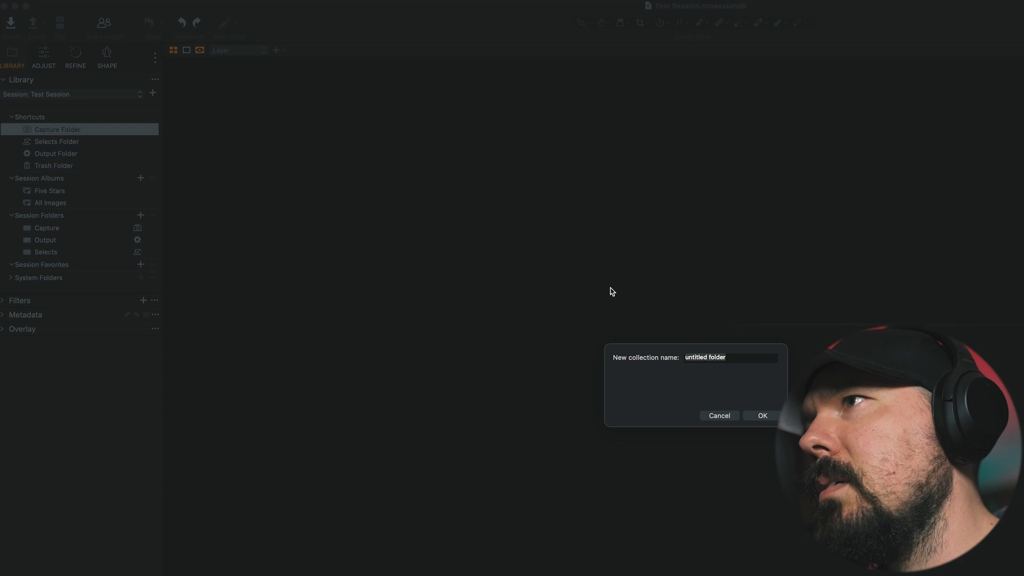
click(728, 356)
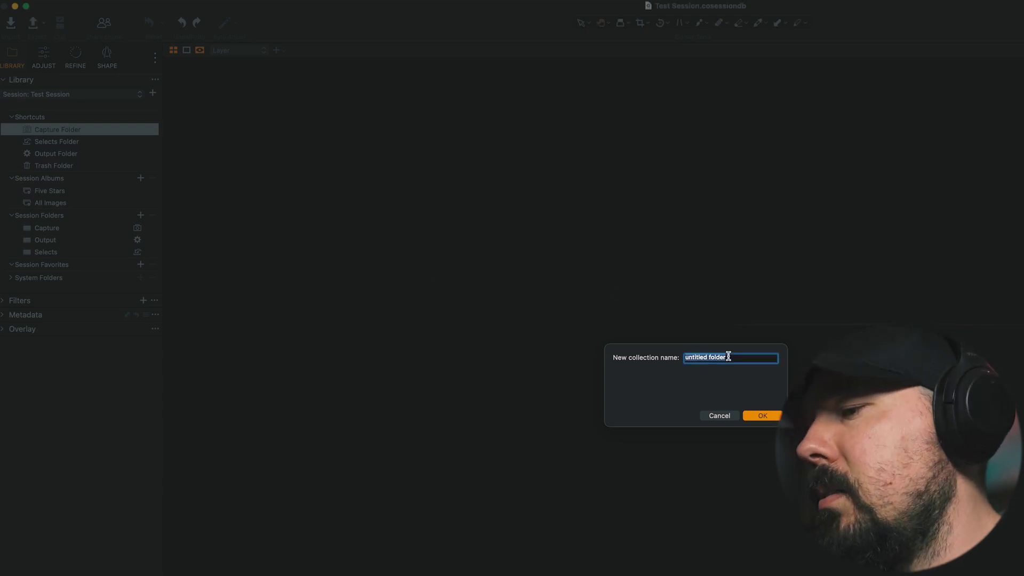
text(Test Folder 2)
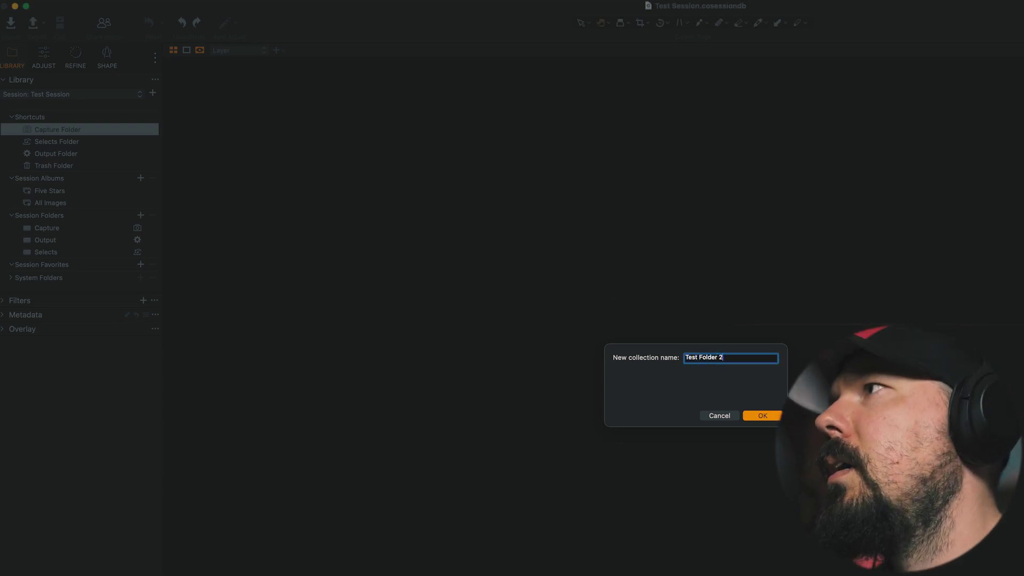
key(Return)
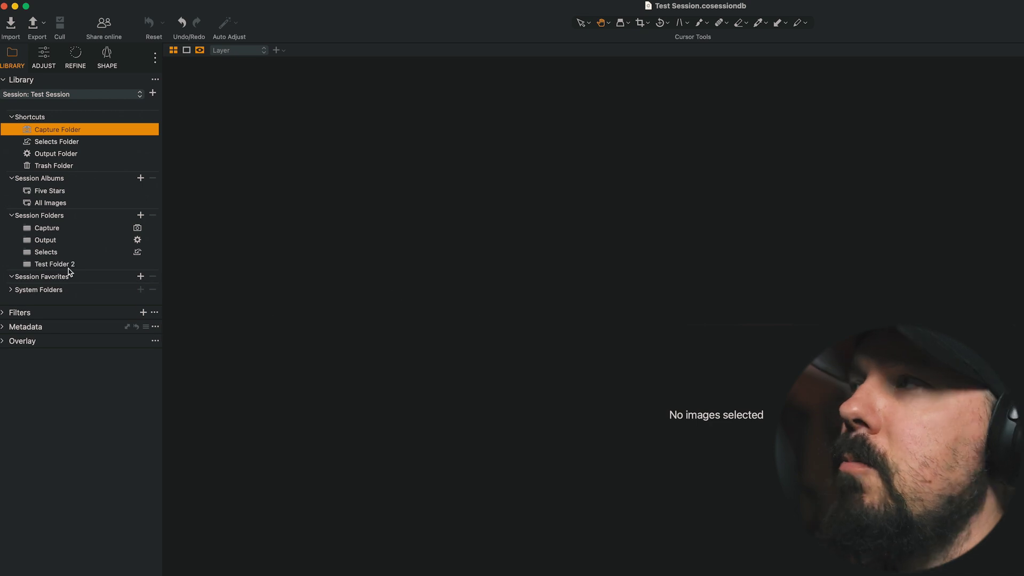
Reveal Test Folder 2 in Finder, then close the Finder window
right_click(70, 266)
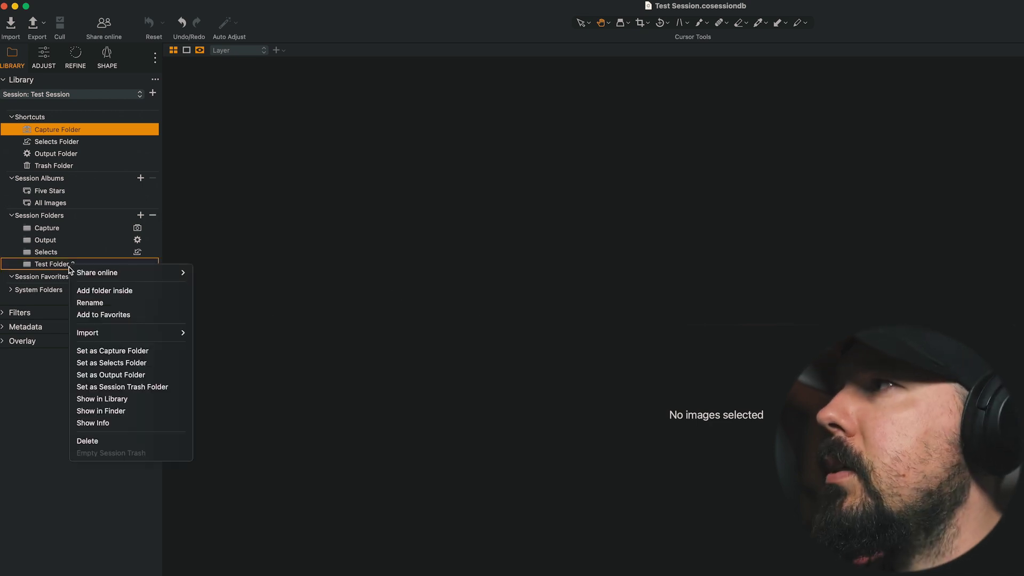
click(141, 412)
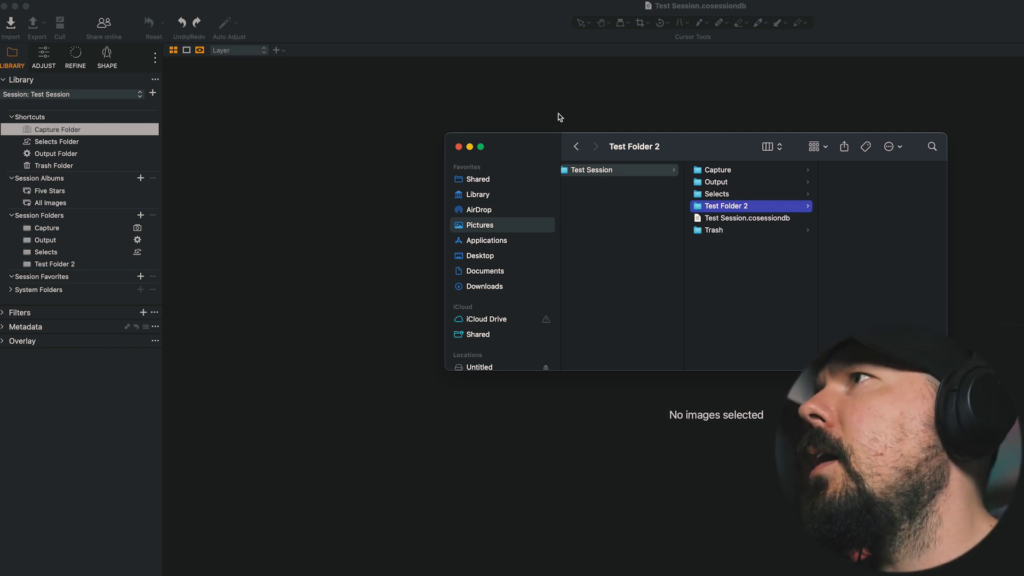
click(460, 147)
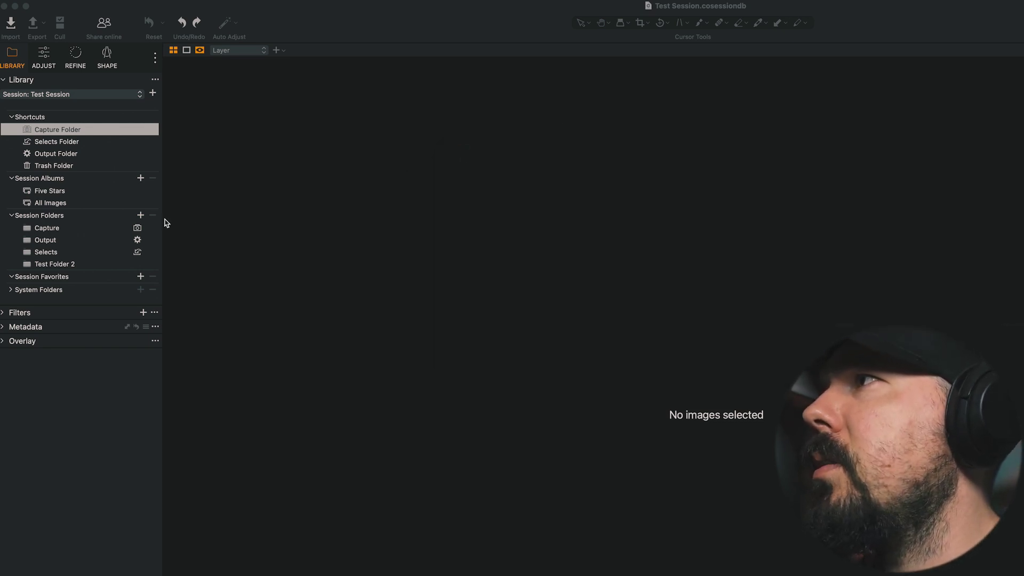
Batch-create Look 1–3, Look 4/Changeup 1/Changeup 1A and Look 5/Changeup 1 with Add multiple folders
click(140, 215)
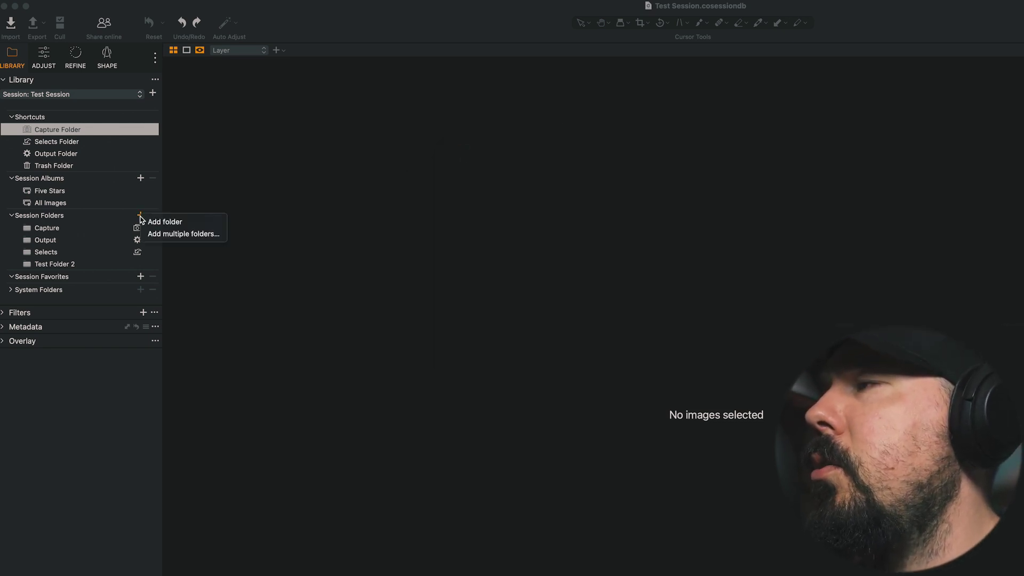
click(187, 235)
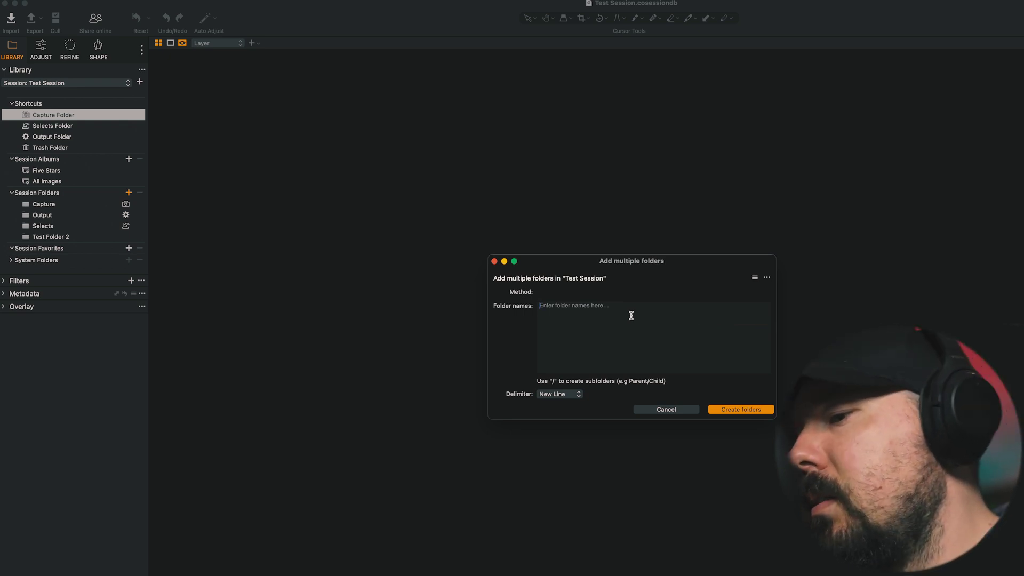
text(Look 1)
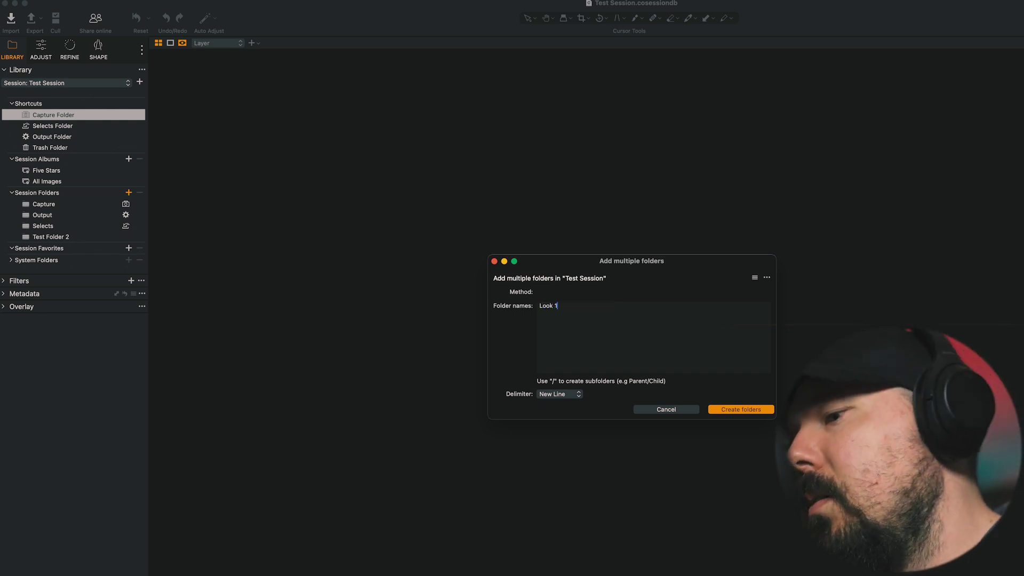
key(Return)
text(Look 2)
key(Return)
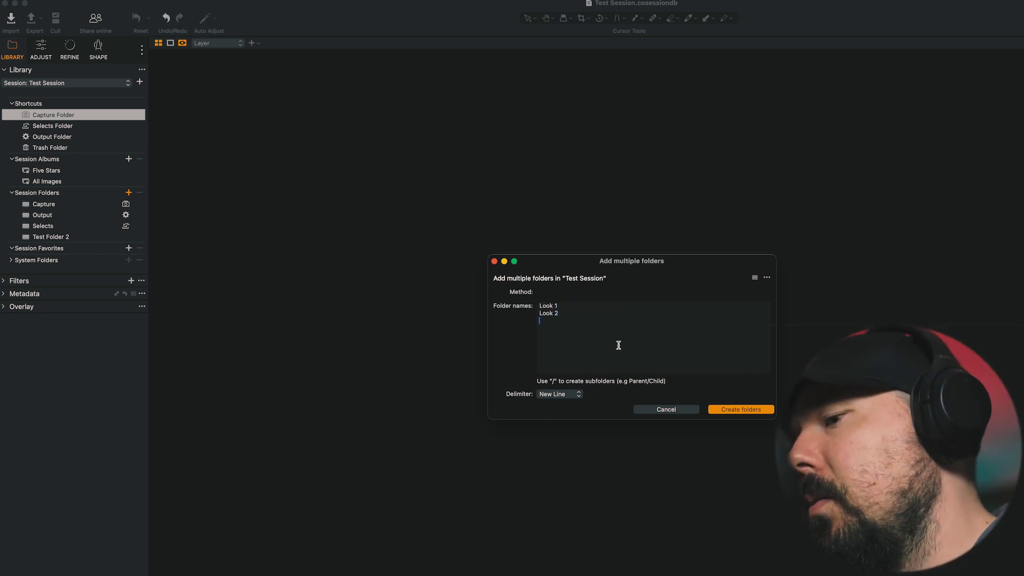
text(Look 3)
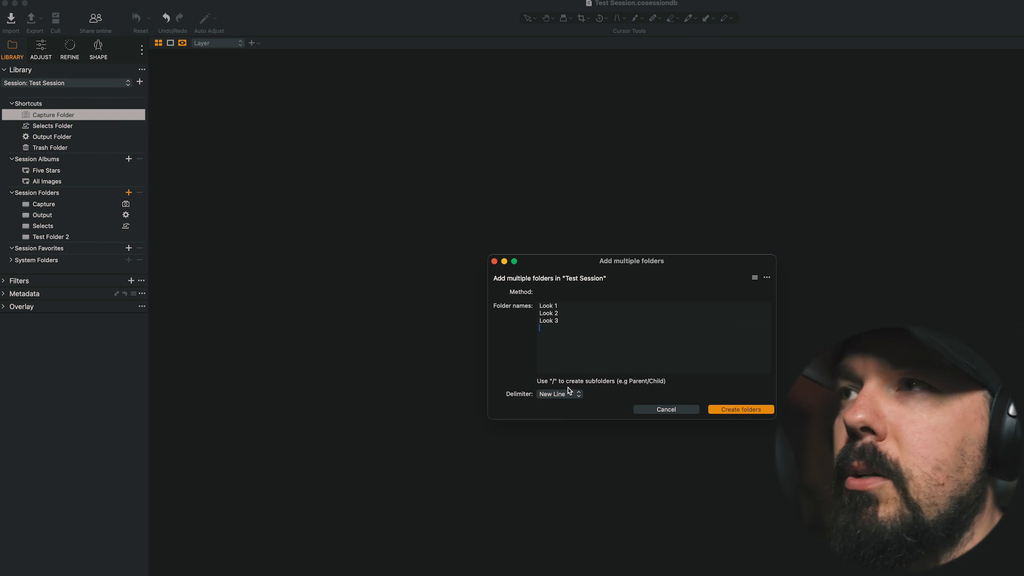
key(BackSpace)
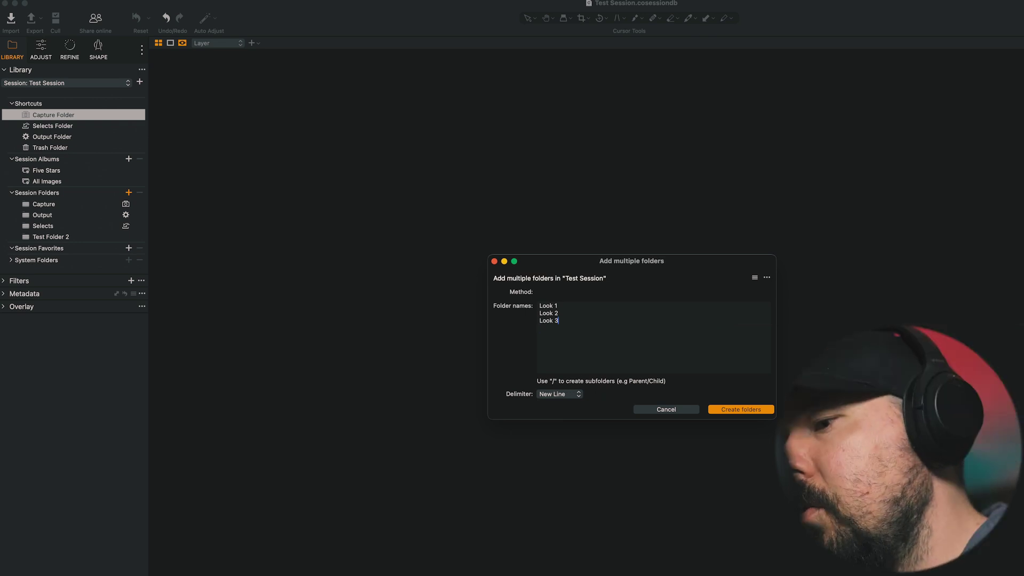
text(Look 4)
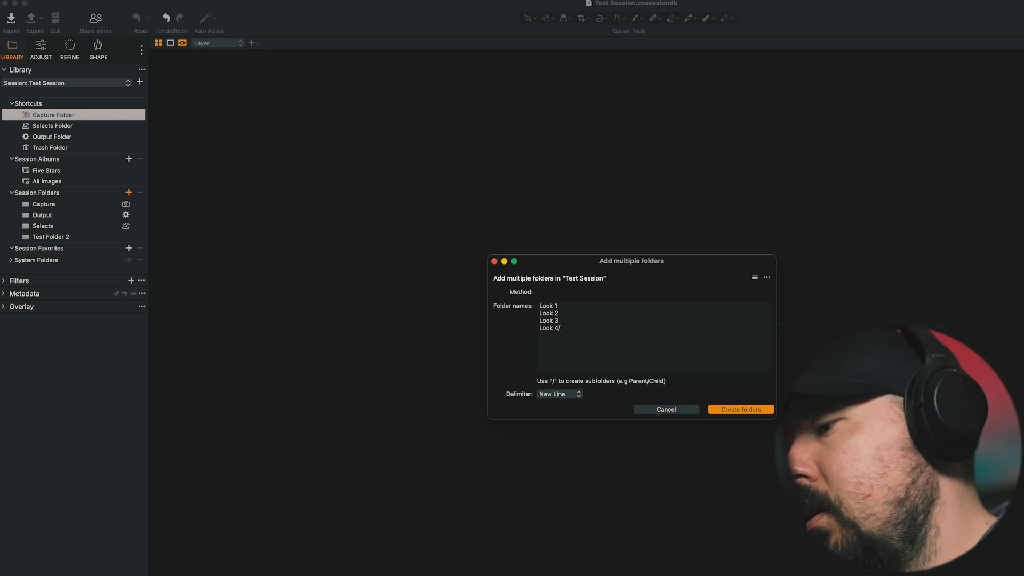
text(/Changeup)
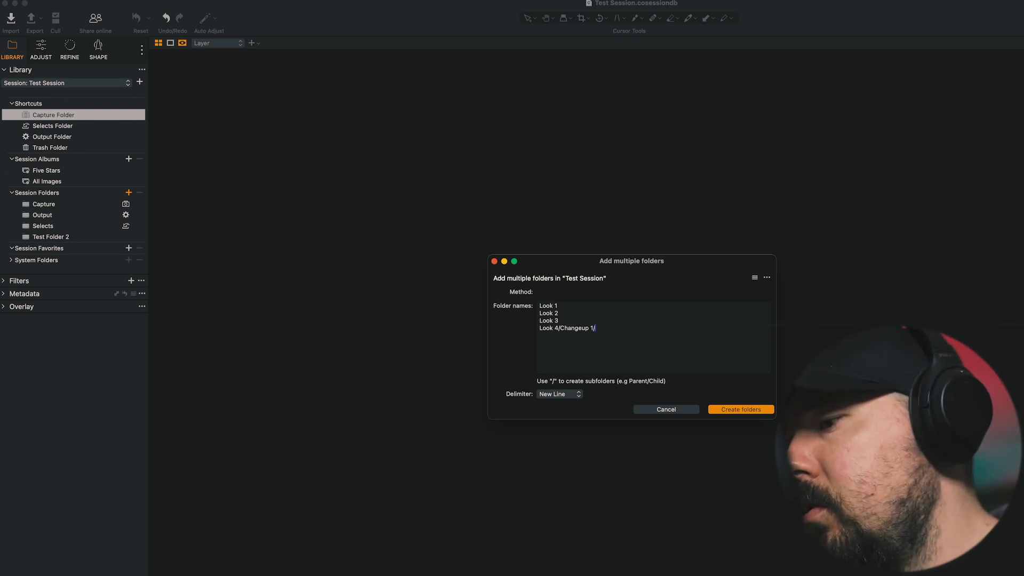
text(1/Changeup)
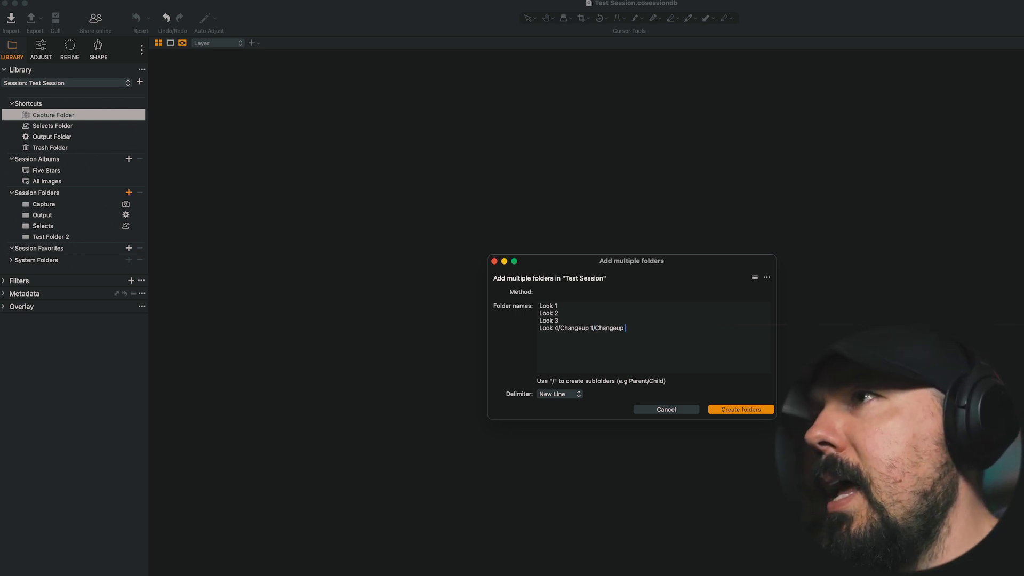
text( 1A )
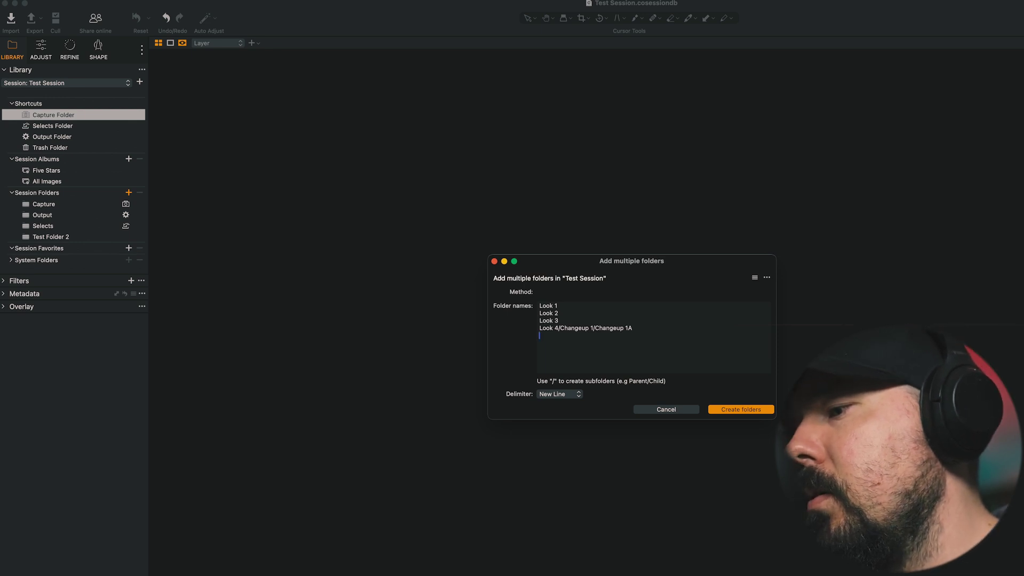
text(Look 5)
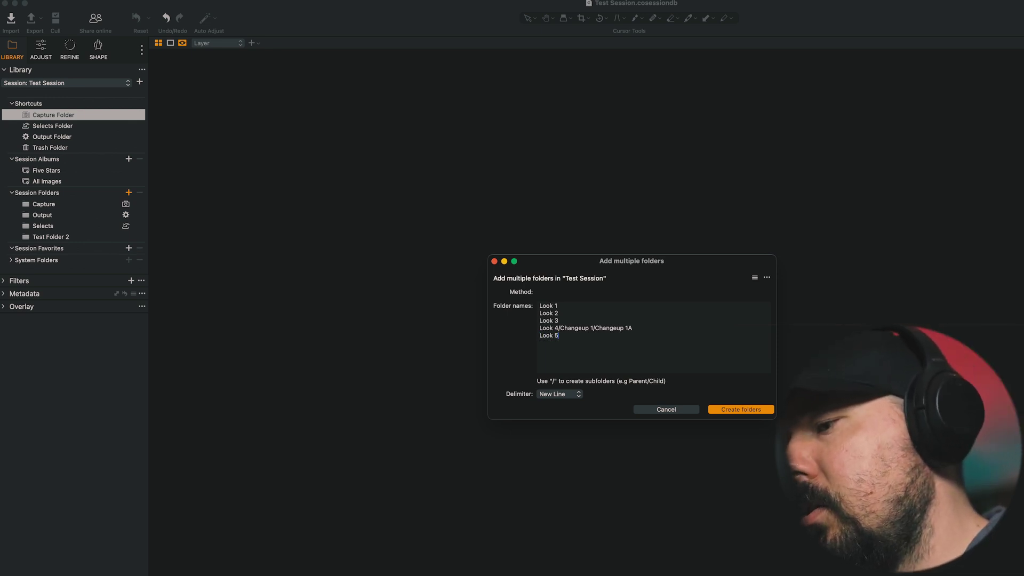
text(/Changeup 1)
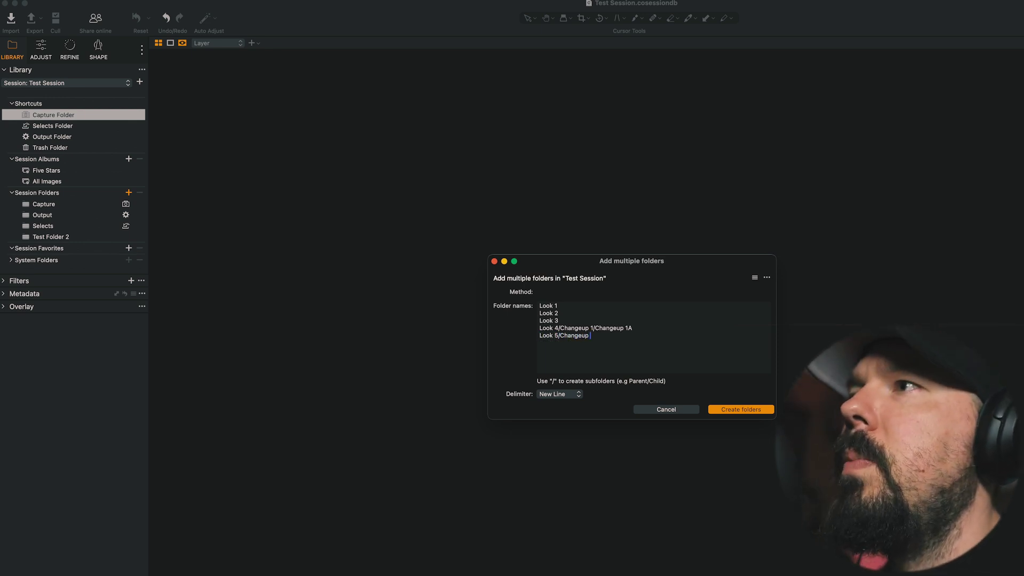
click(736, 410)
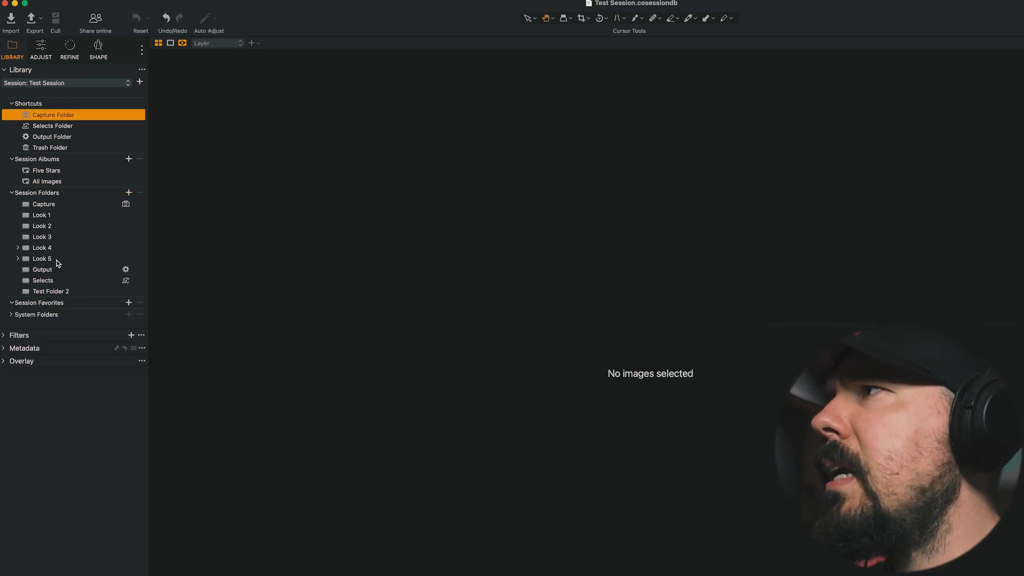
Show the Capture folder in Finder and confirm Look 4's Changeup 1 holds Changeup 1A
right_click(47, 206)
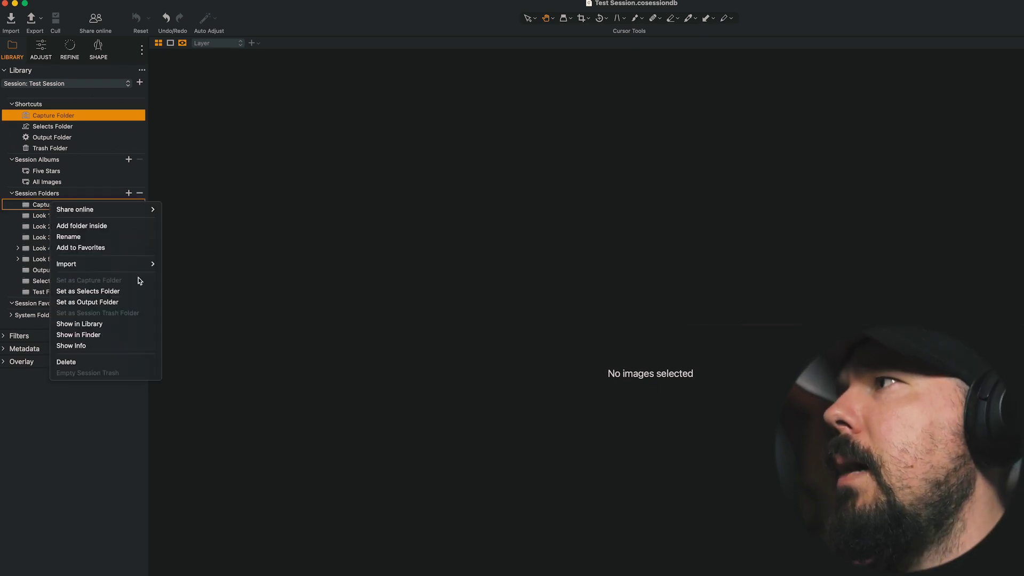
click(120, 334)
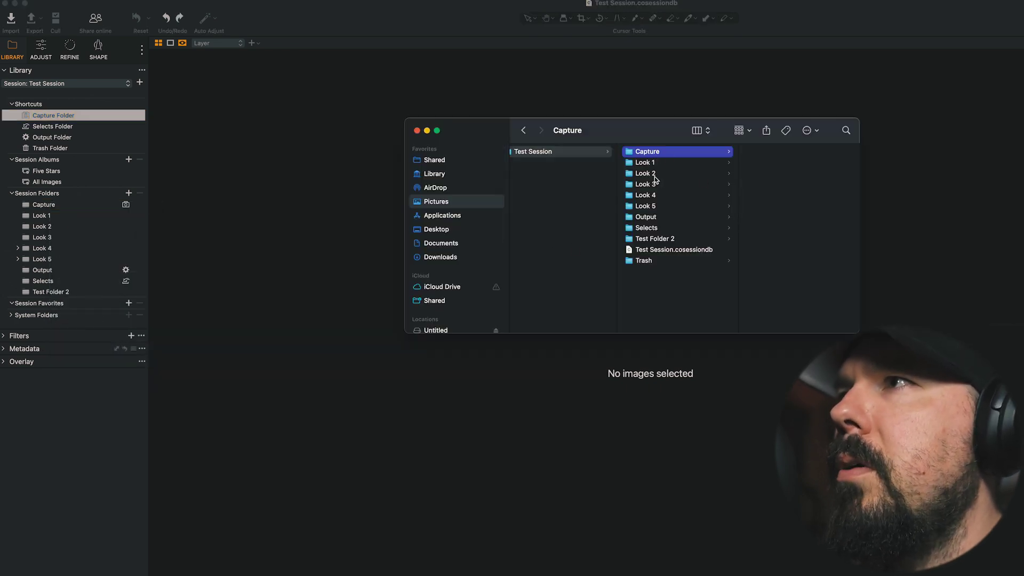
click(658, 198)
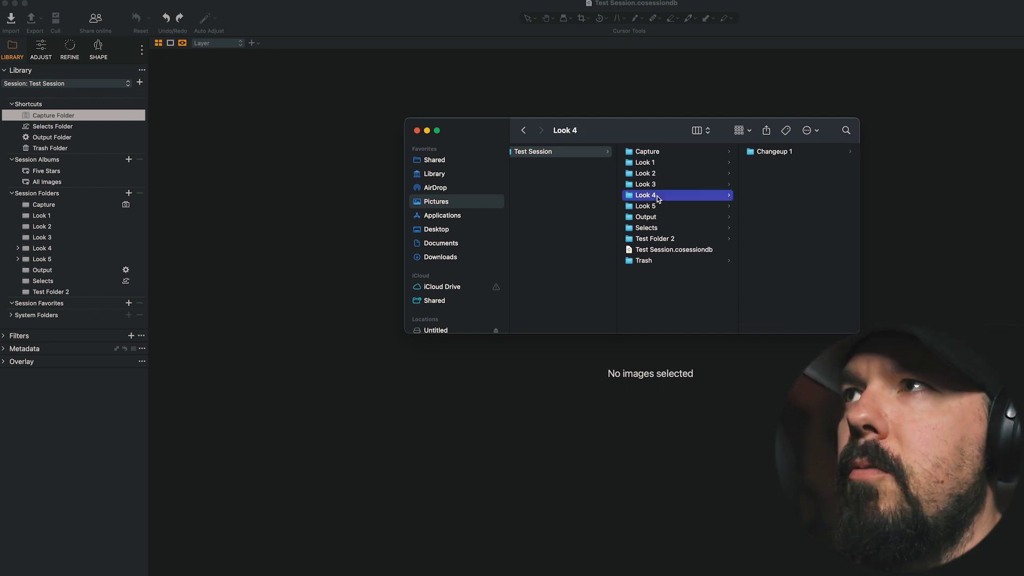
click(807, 156)
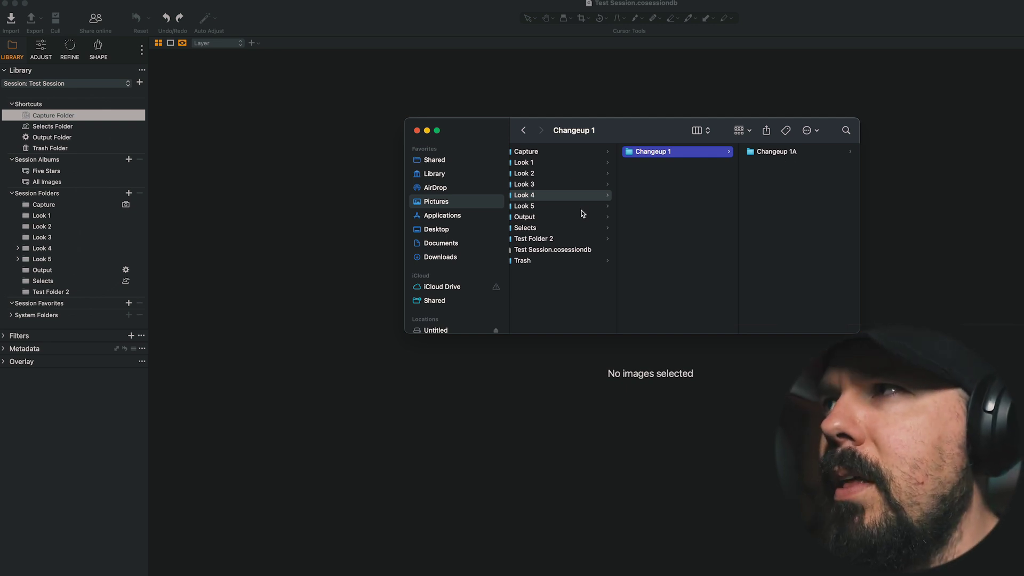
Check the contents of Look 5, Look 4, Look 3, Look 2 and Look 1 in column view
click(562, 207)
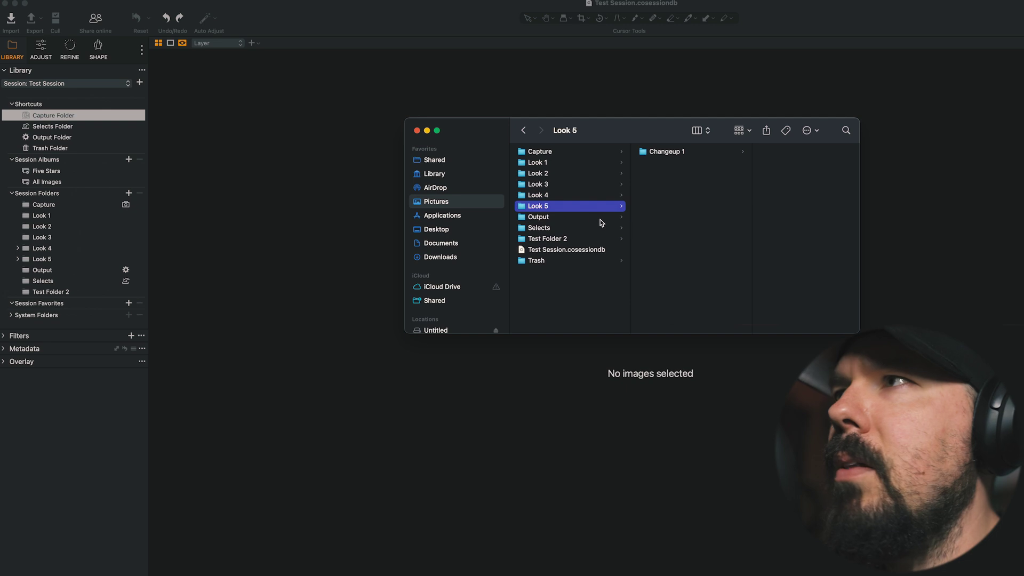
click(552, 195)
click(551, 186)
click(552, 175)
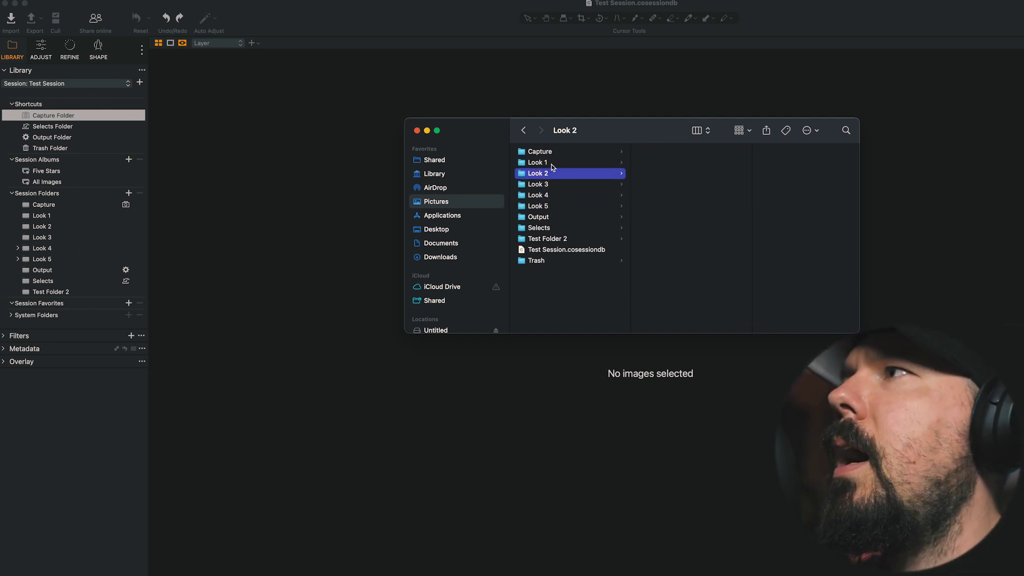
click(553, 165)
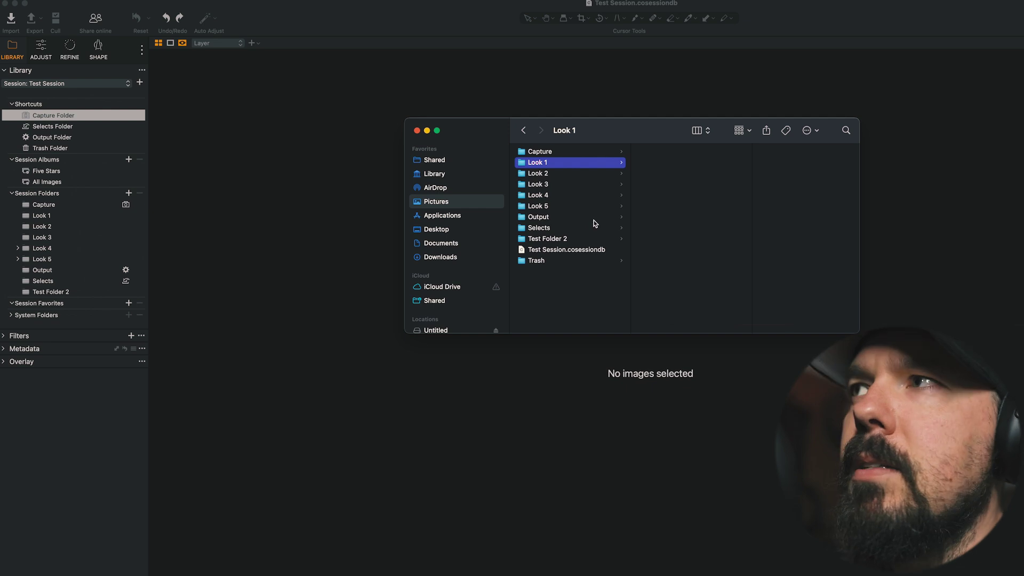
Trash Look 1–5 and Test Folder 2 in Finder, then close the window
shift+click(551, 205)
right_click(551, 194)
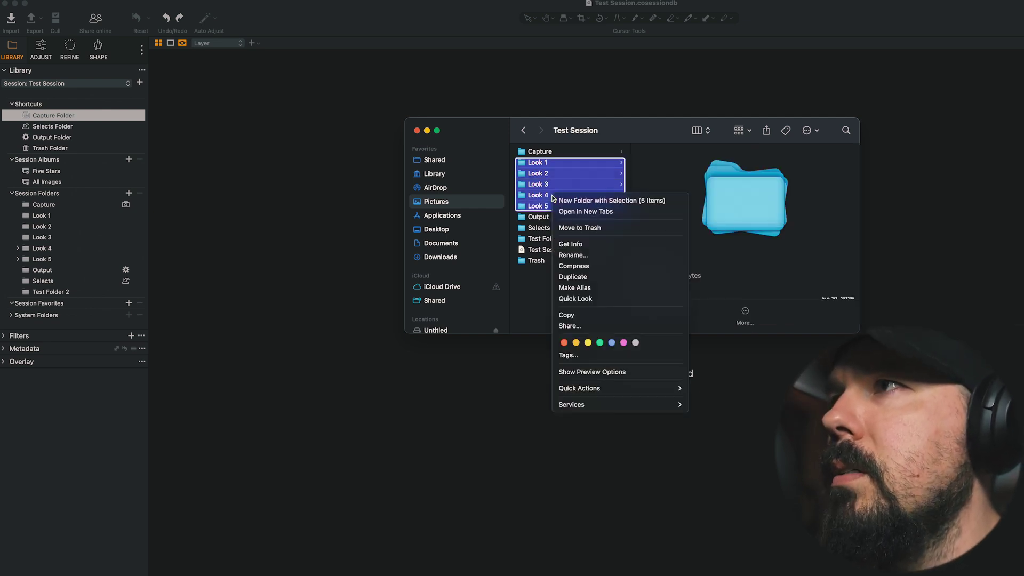
click(573, 228)
right_click(550, 185)
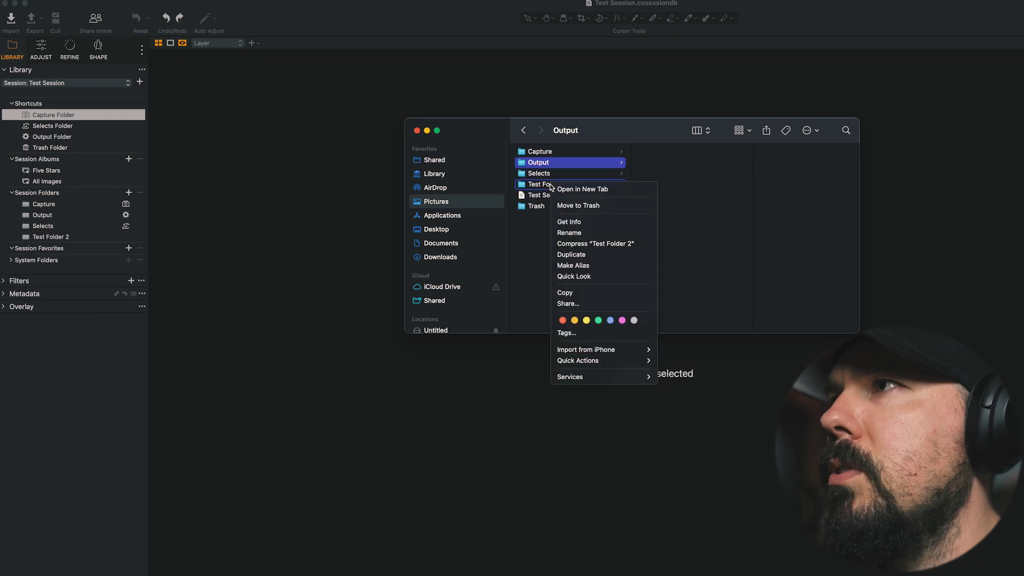
click(176, 262)
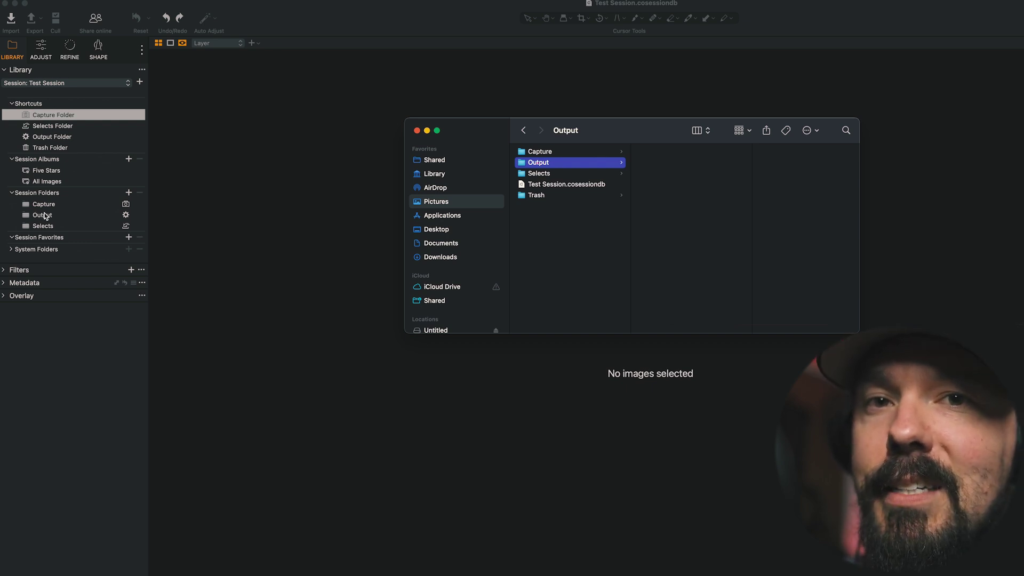
key(super+w)
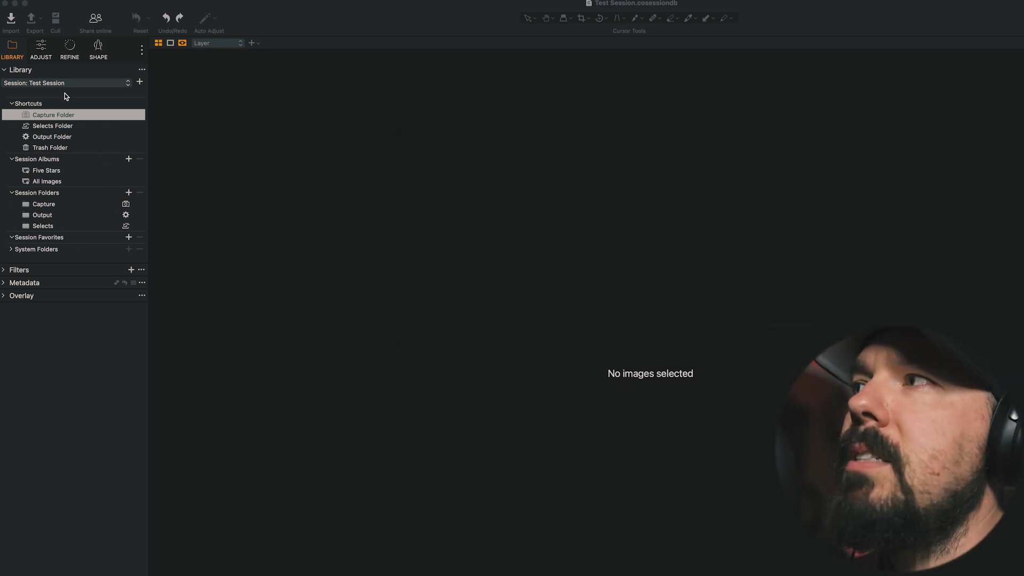
Start a new session named Quick Test with Add capture folders turned on
click(197, 124)
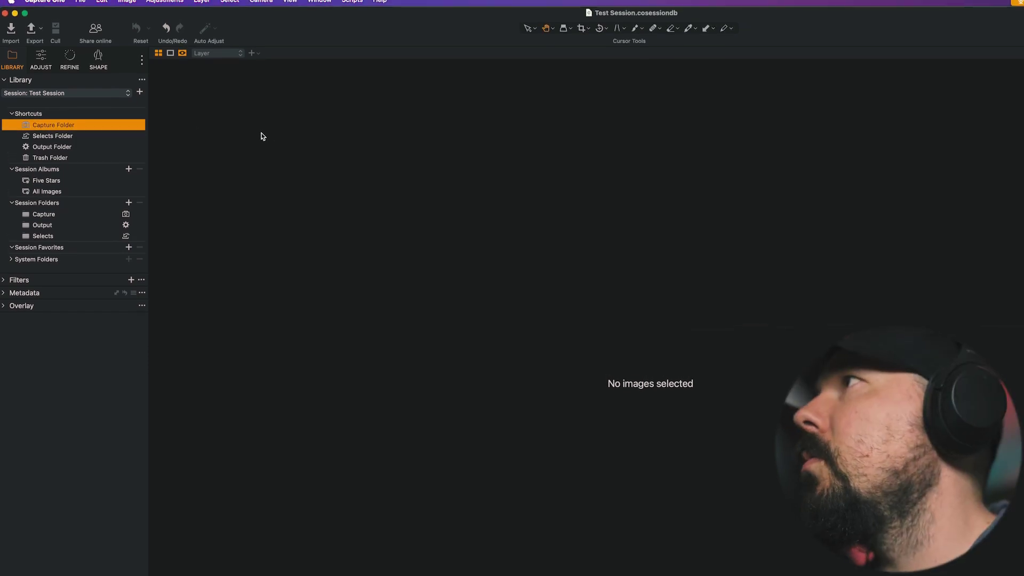
click(80, 3)
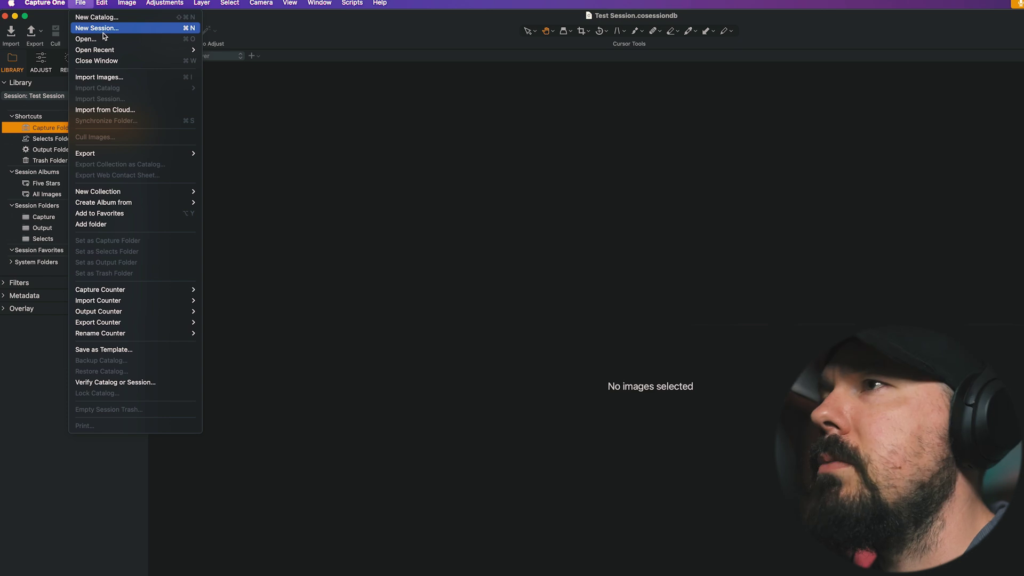
click(104, 26)
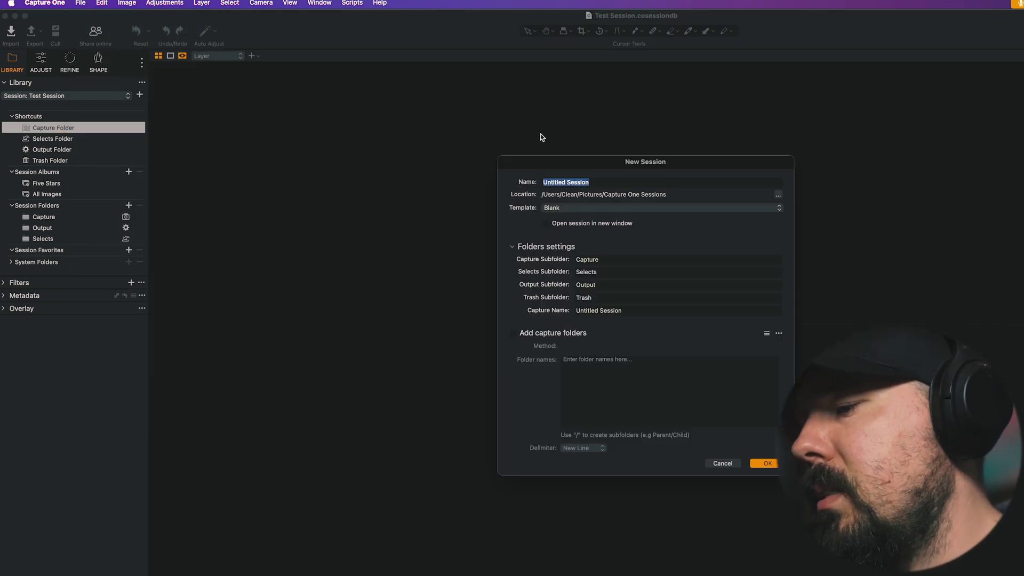
text(Quick Test)
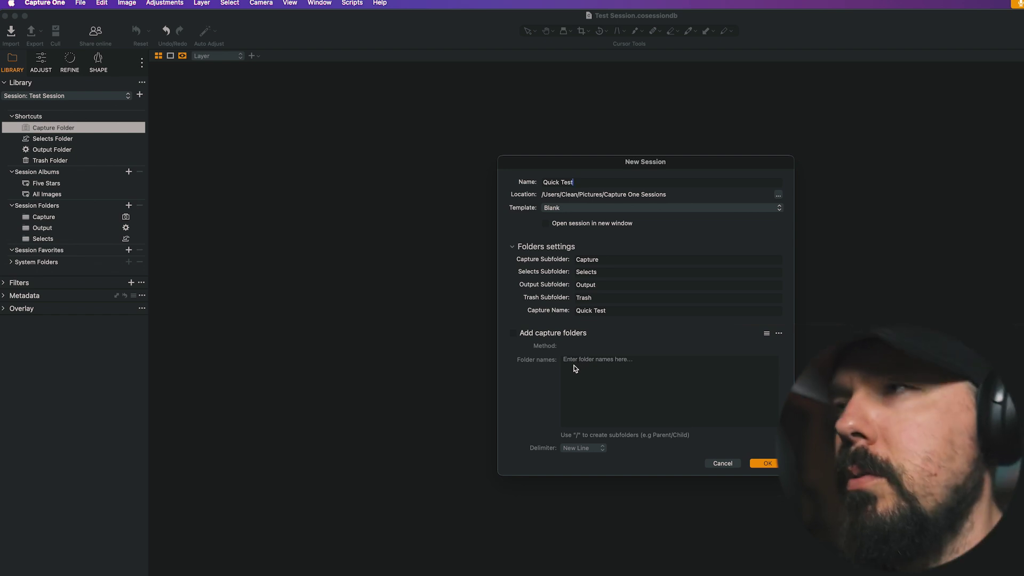
click(513, 333)
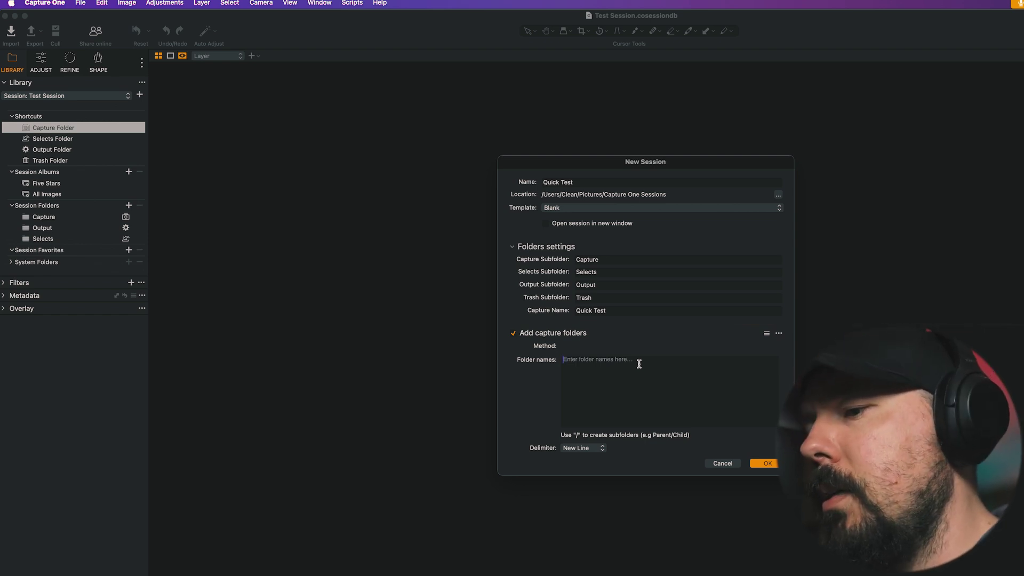
Enter capture folders Look 1, Look 2 and Look 3/Changeup 1/changeup 1A, and create the session
text(Look 1)
key(Return)
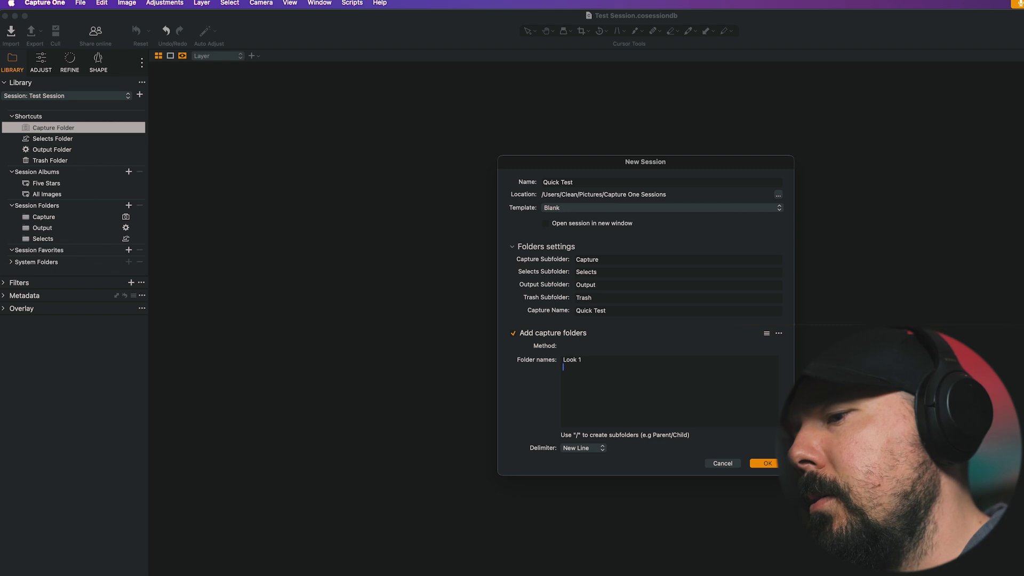
text(Look 2)
key(Return)
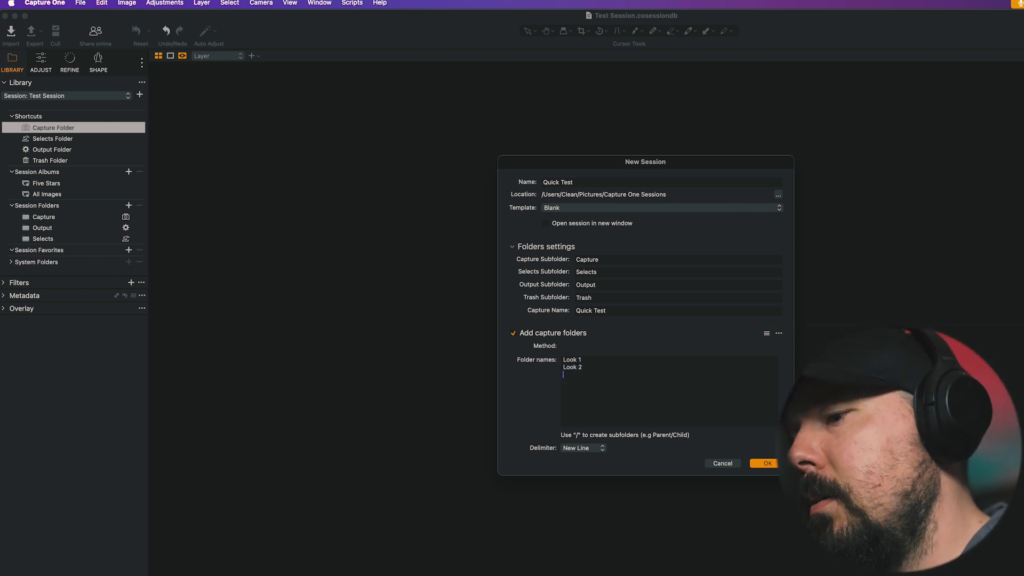
text(Look 3)
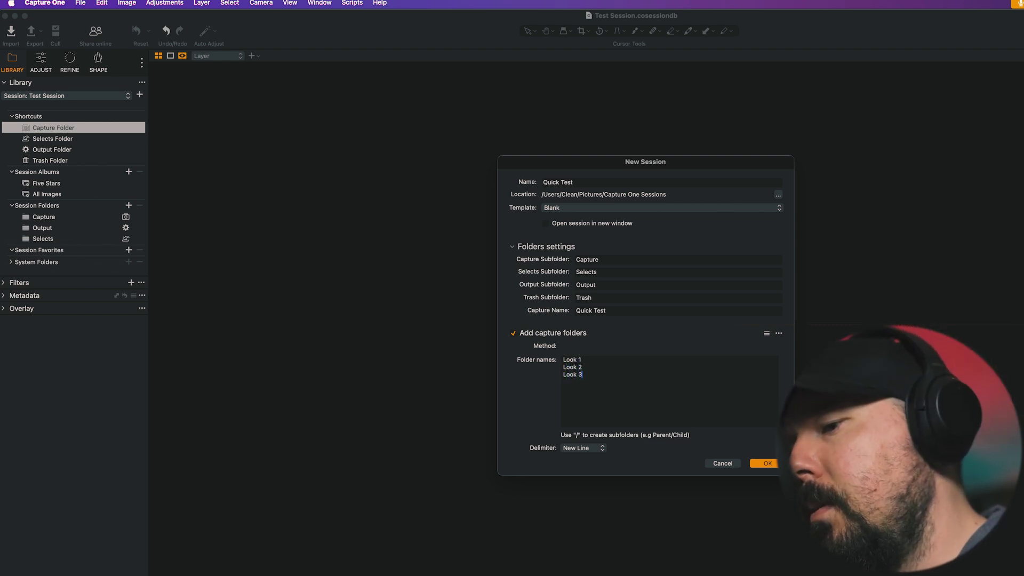
text(/Changeu)
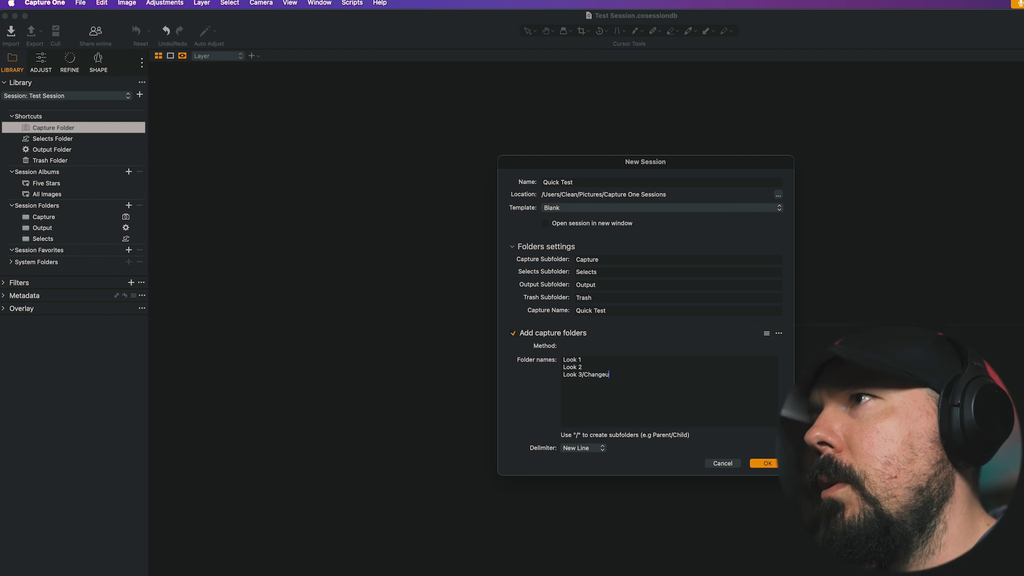
text(p 1/)
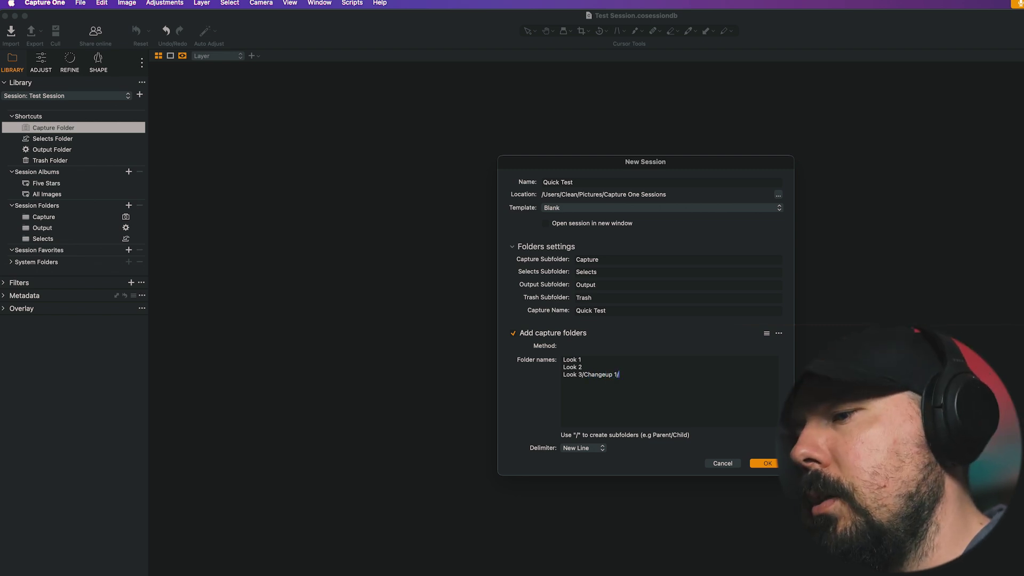
text(changeup 1)
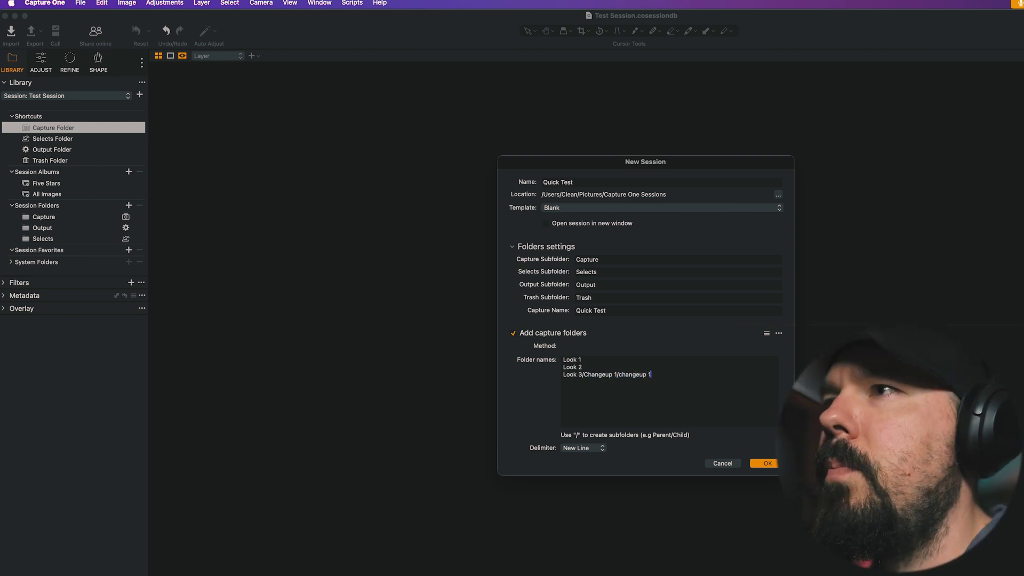
text(A)
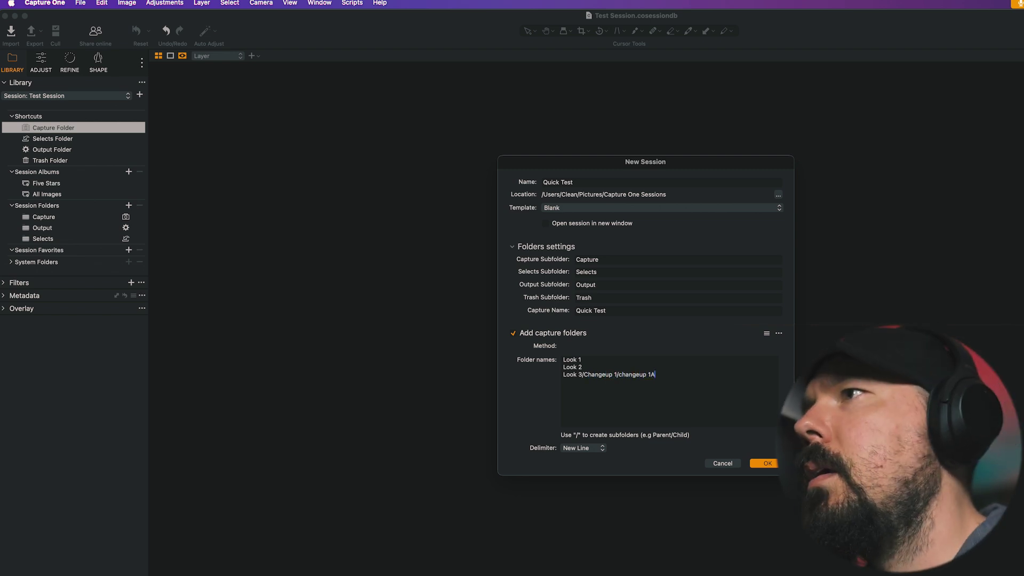
click(766, 463)
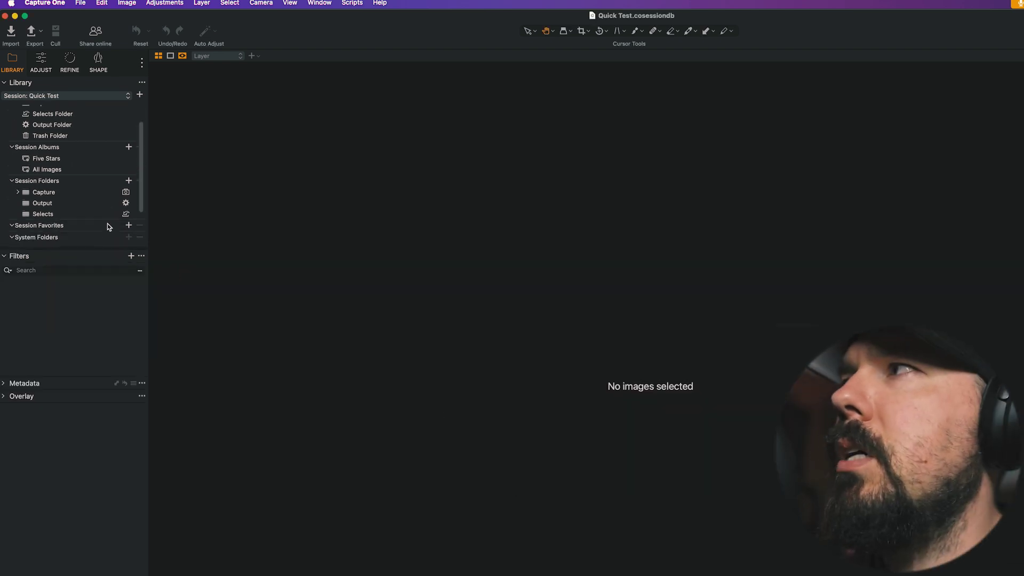
Expand Capture, Look 3 and Changeup 1 in Session Folders, then reveal Changeup 1 in Finder
scroll(107, 223, down, 1)
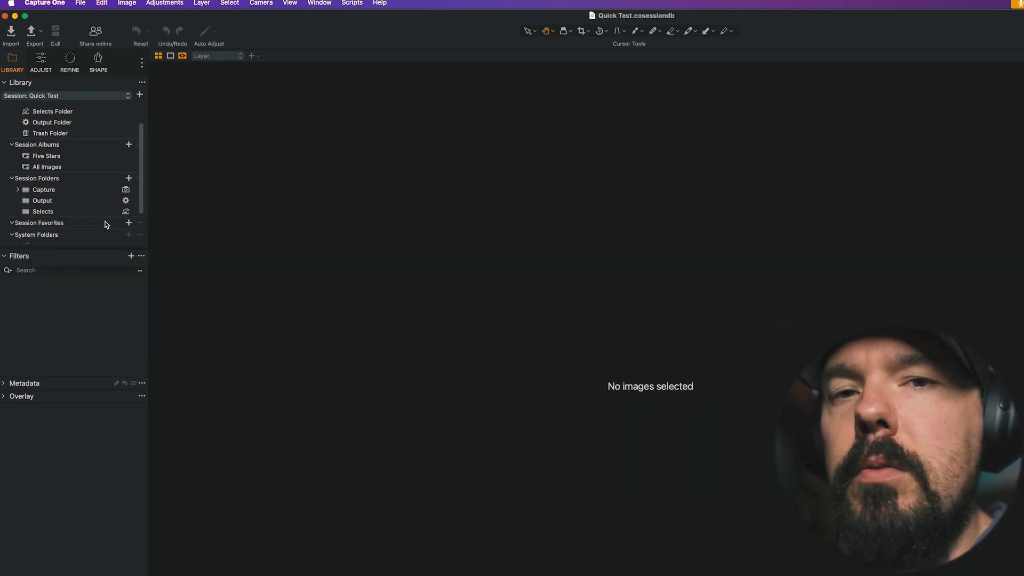
click(18, 190)
scroll(43, 187, down, 1)
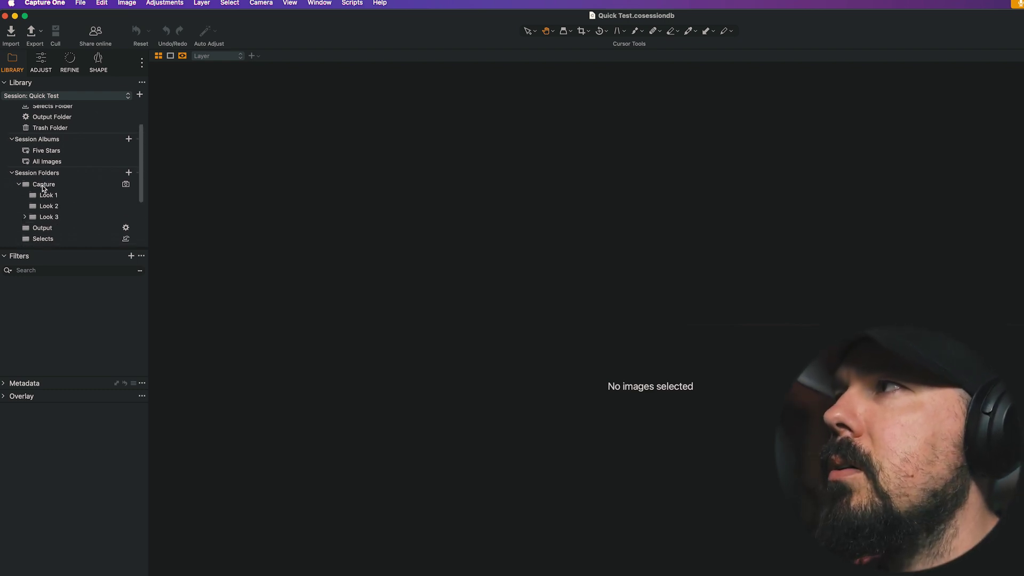
click(26, 215)
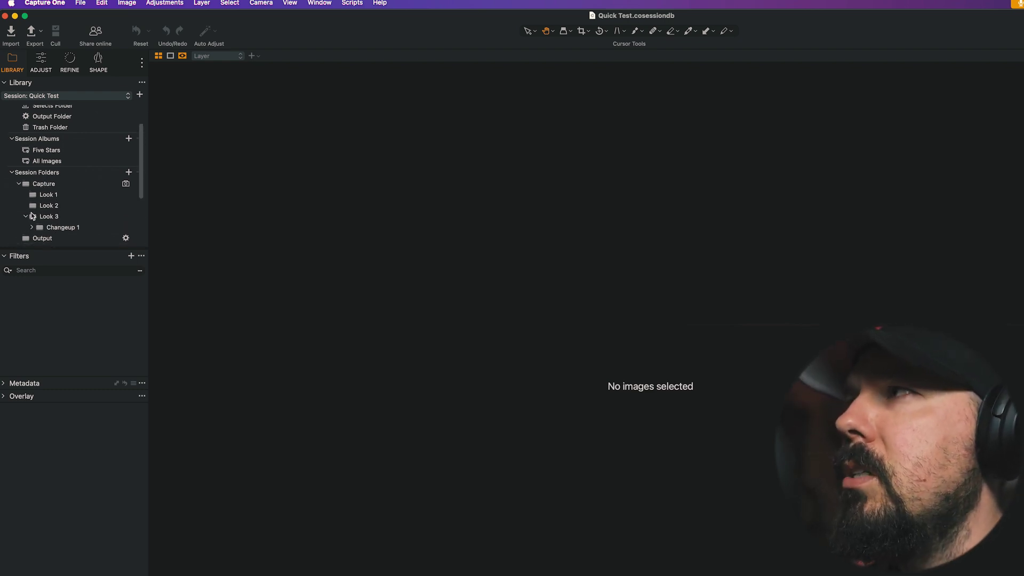
scroll(83, 188, down, 3)
click(32, 208)
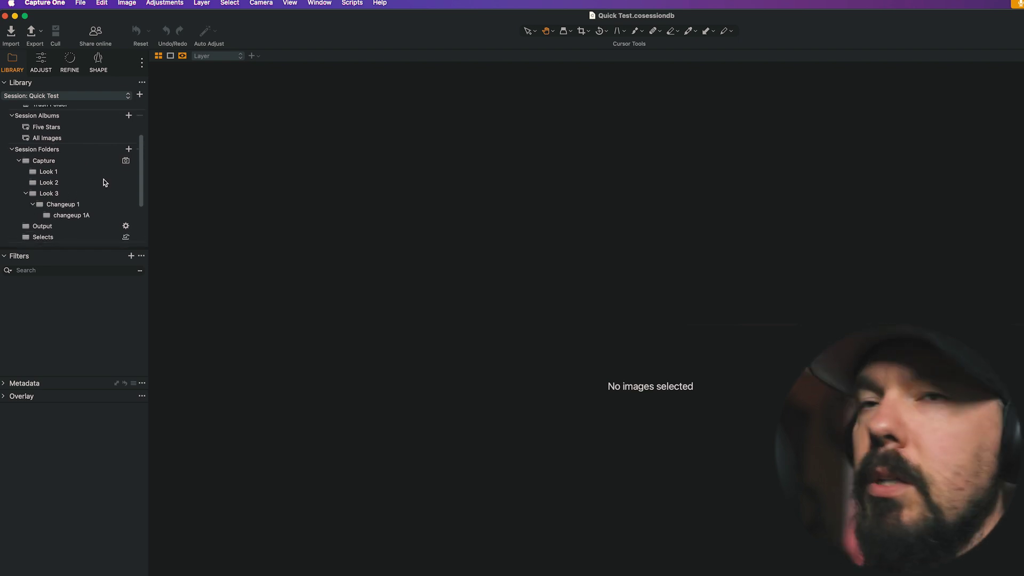
scroll(98, 193, down, 2)
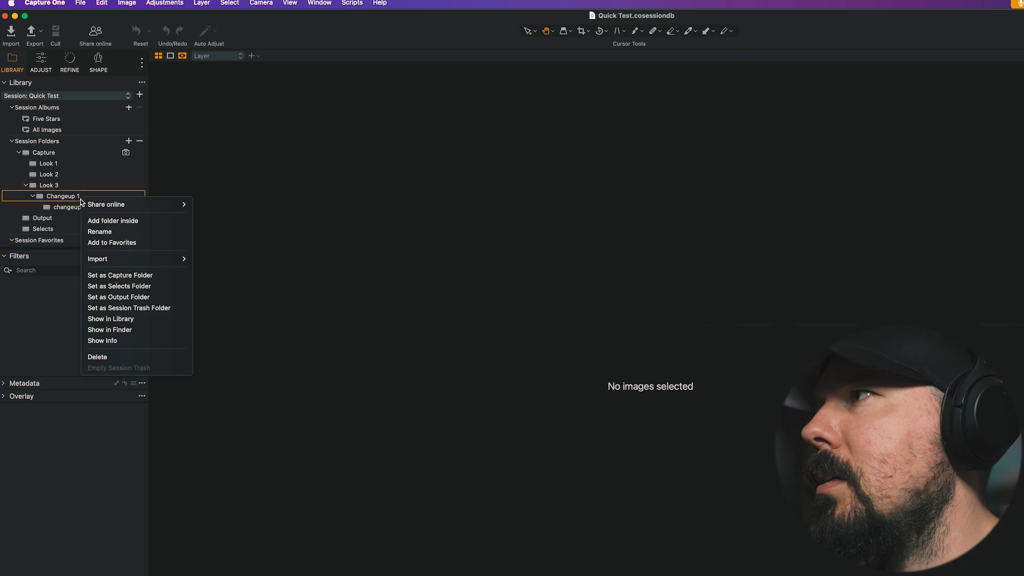
click(136, 329)
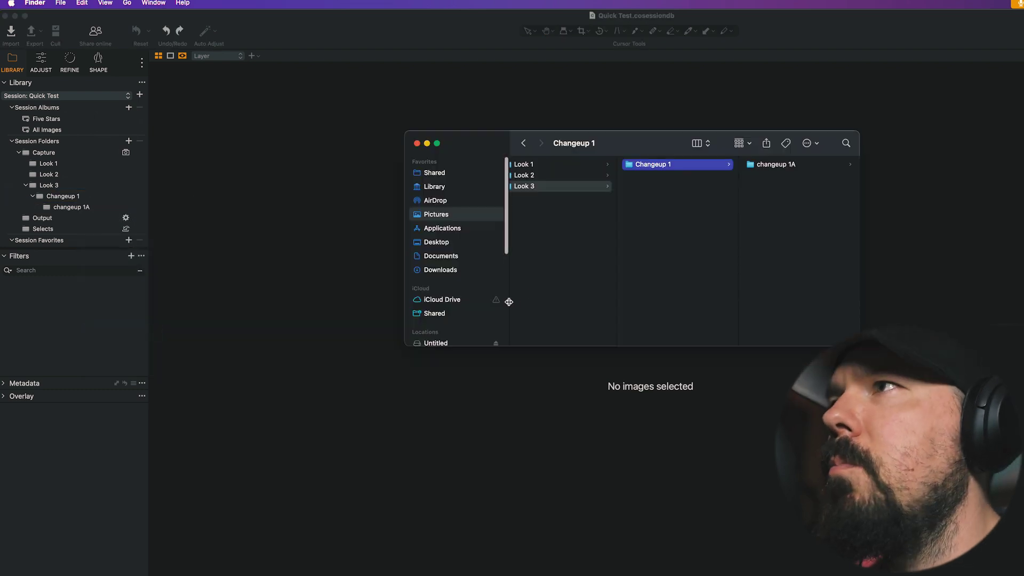
Browse the Finder column view to check the nesting, close it, and collapse Look 3
scroll(613, 184, left, 5)
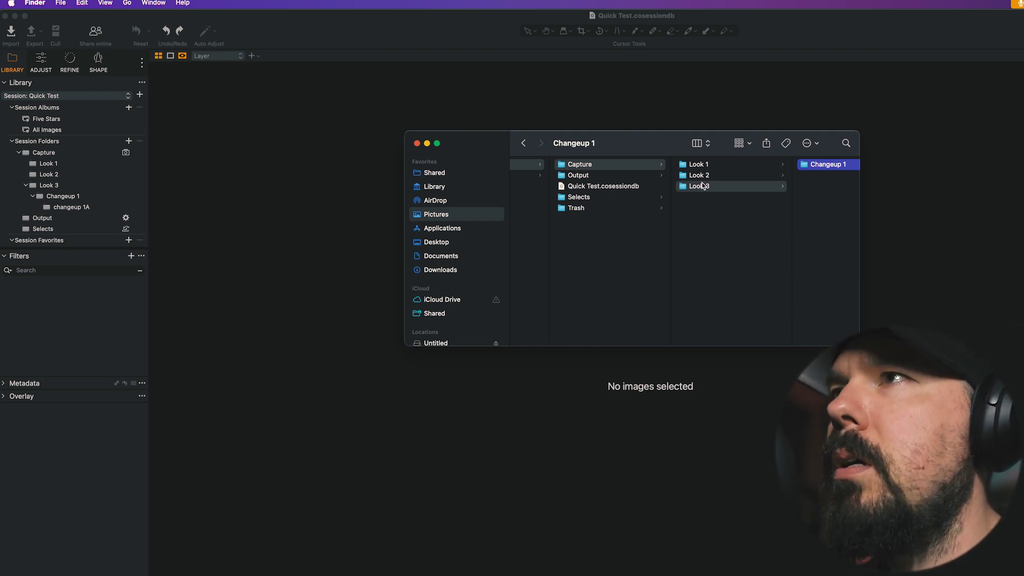
scroll(773, 173, right, 5)
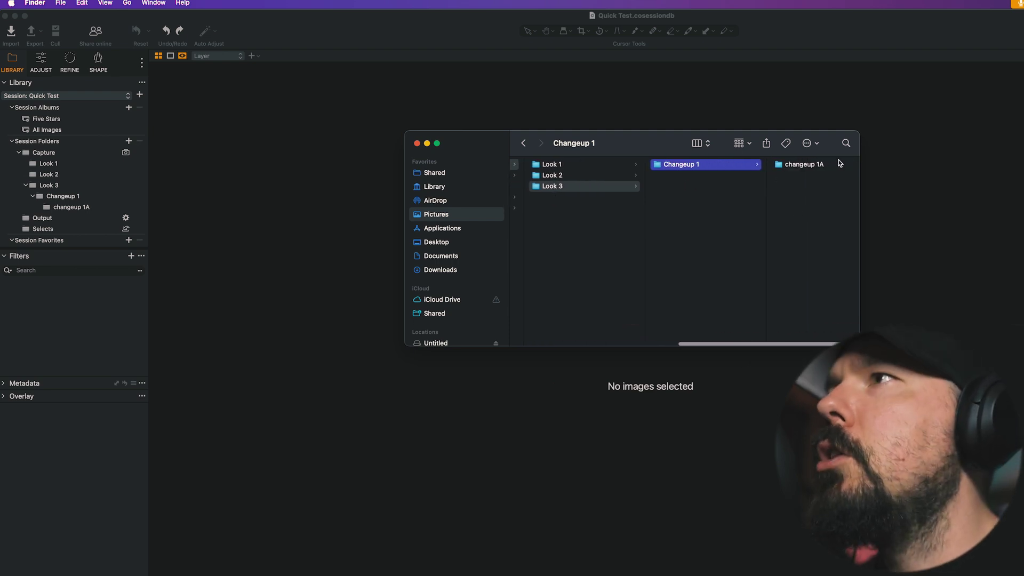
scroll(778, 179, left, 5)
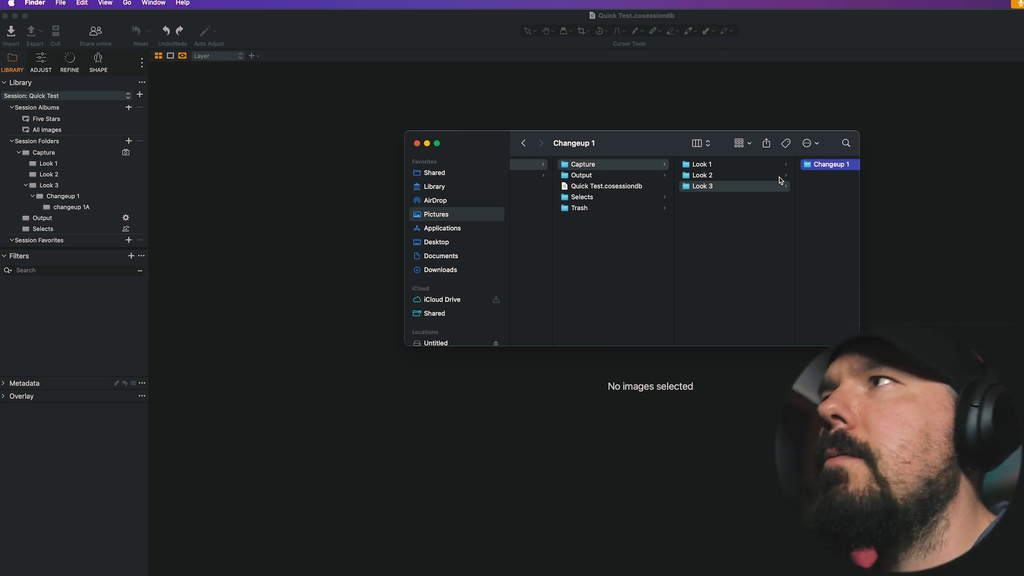
click(417, 143)
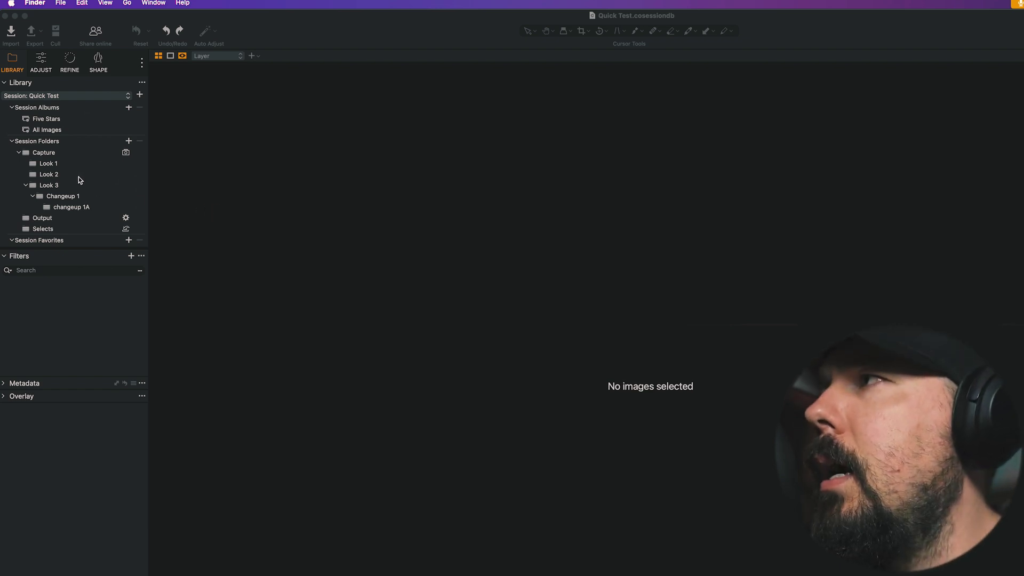
click(25, 186)
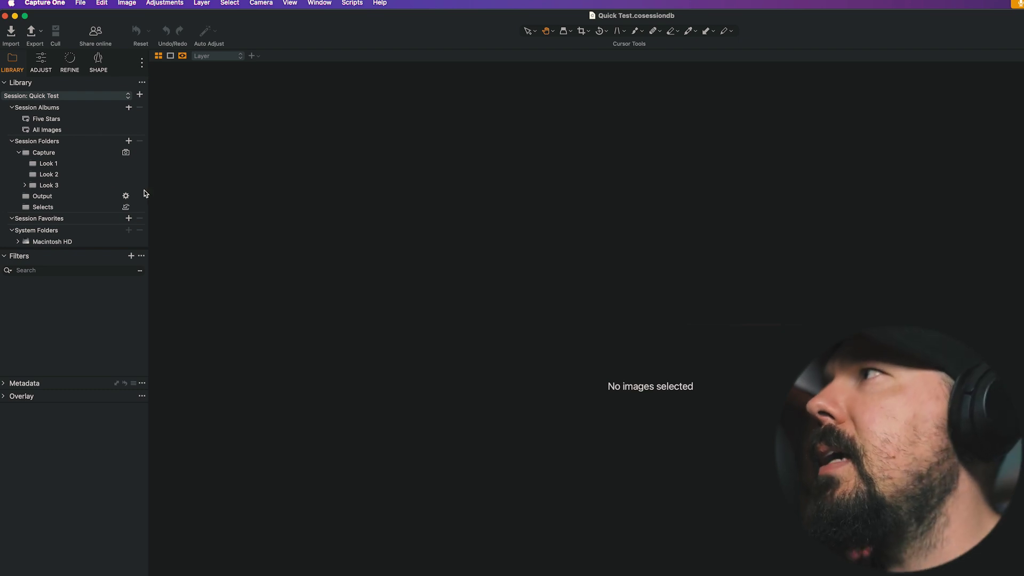
Collapse the Capture folder and open the Add multiple folders dialog
click(18, 152)
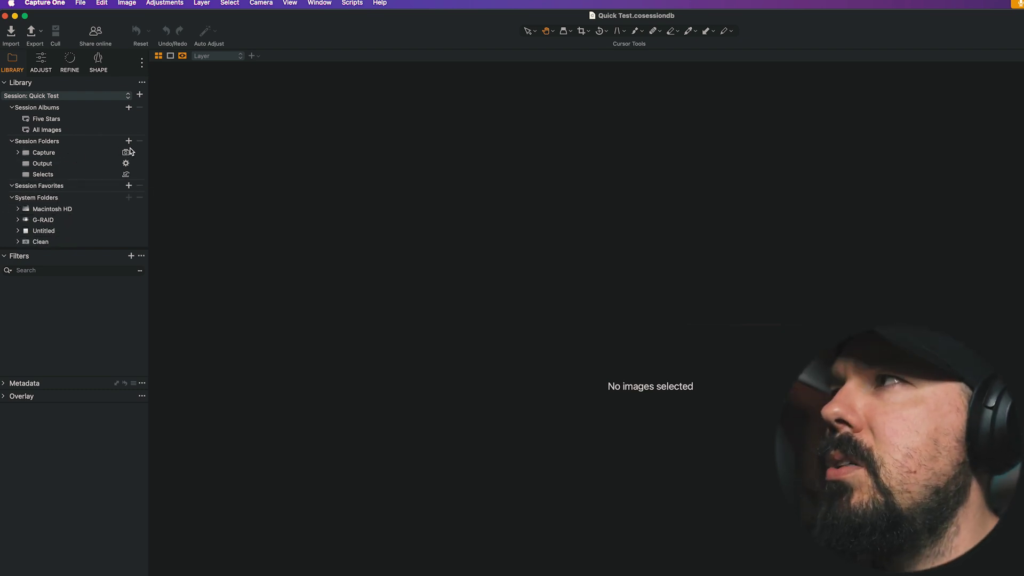
click(128, 142)
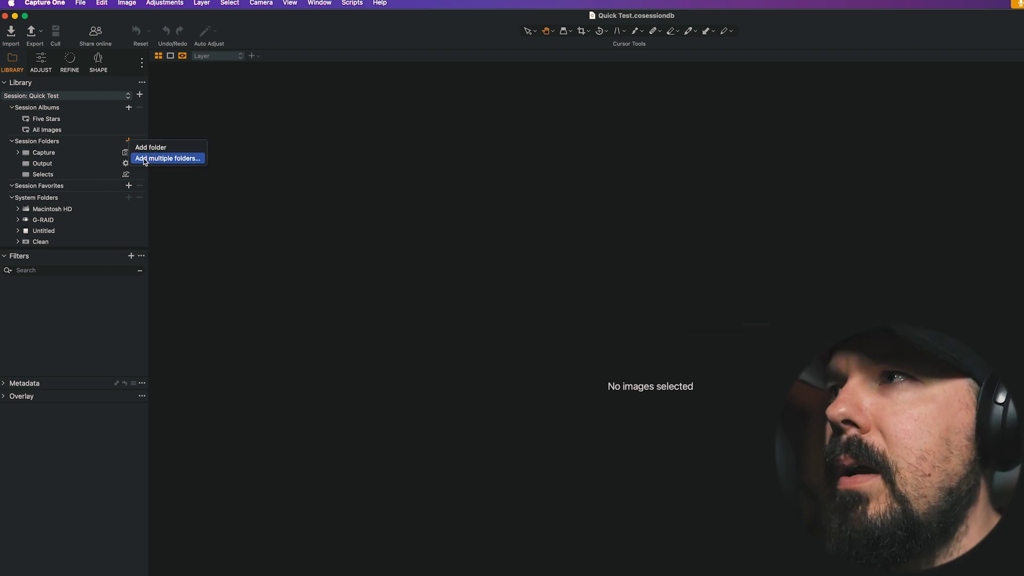
click(144, 159)
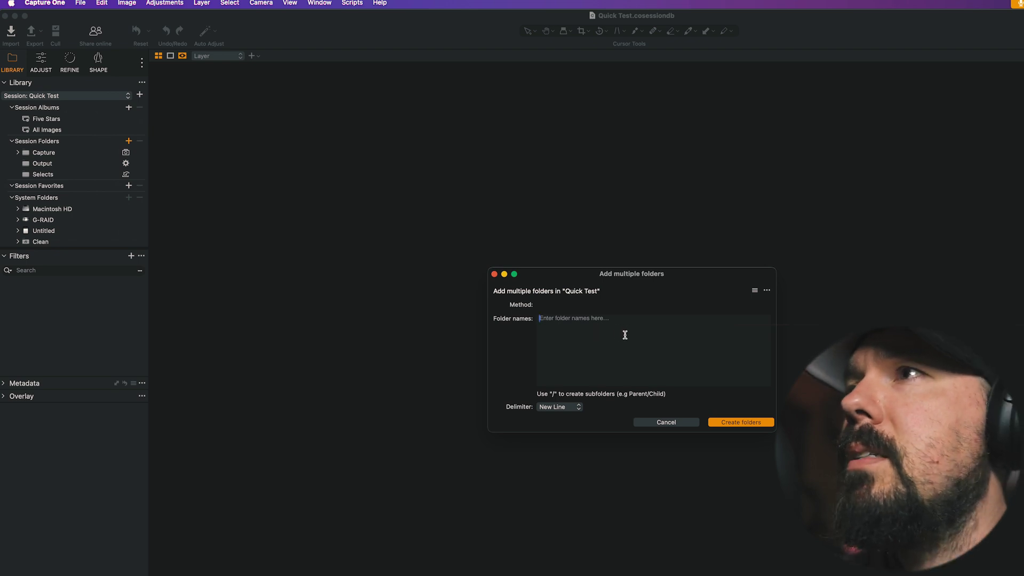
Inspect the folder-name preset options, then cancel without adding any folders
click(754, 291)
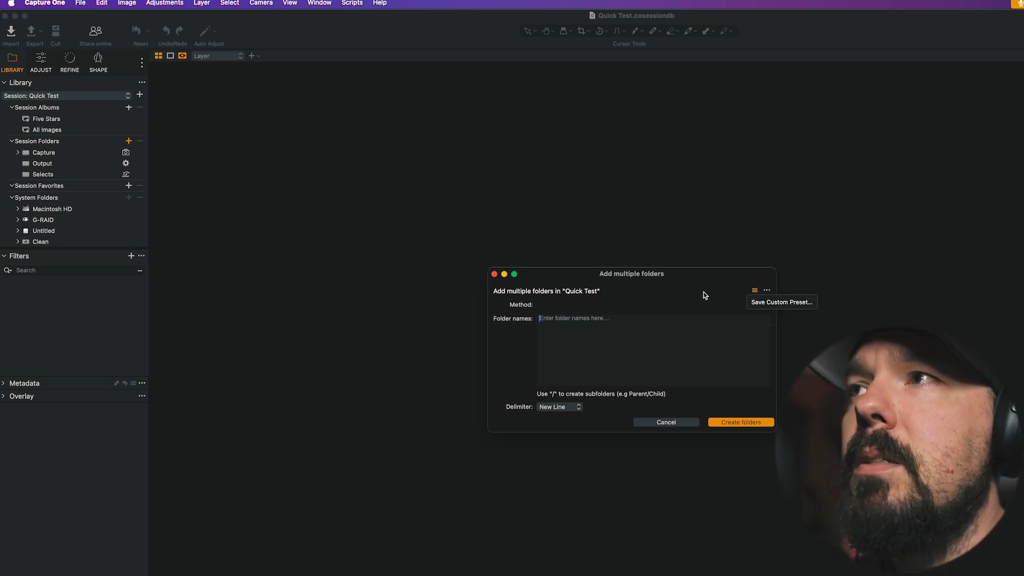
key(Escape)
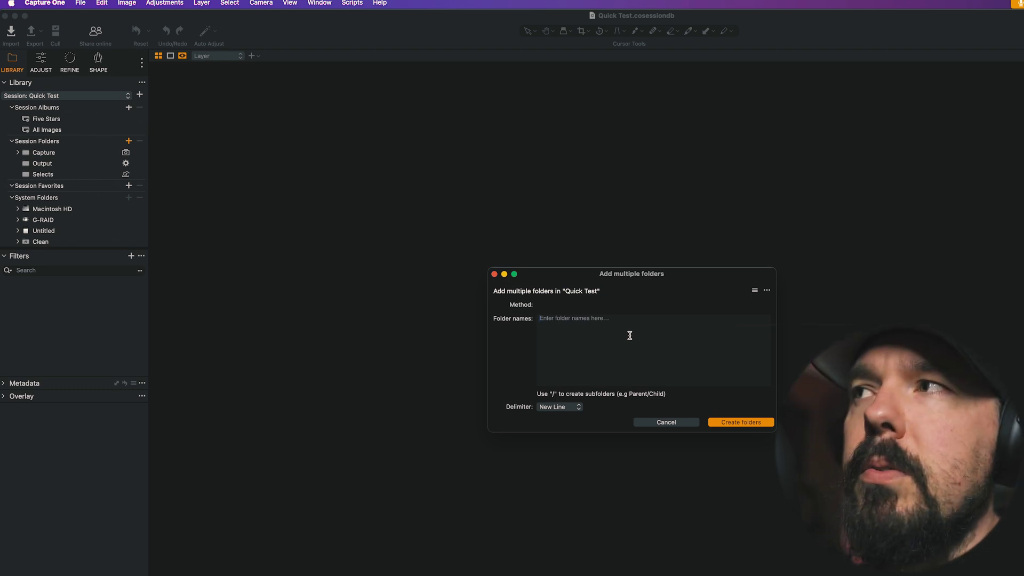
click(755, 290)
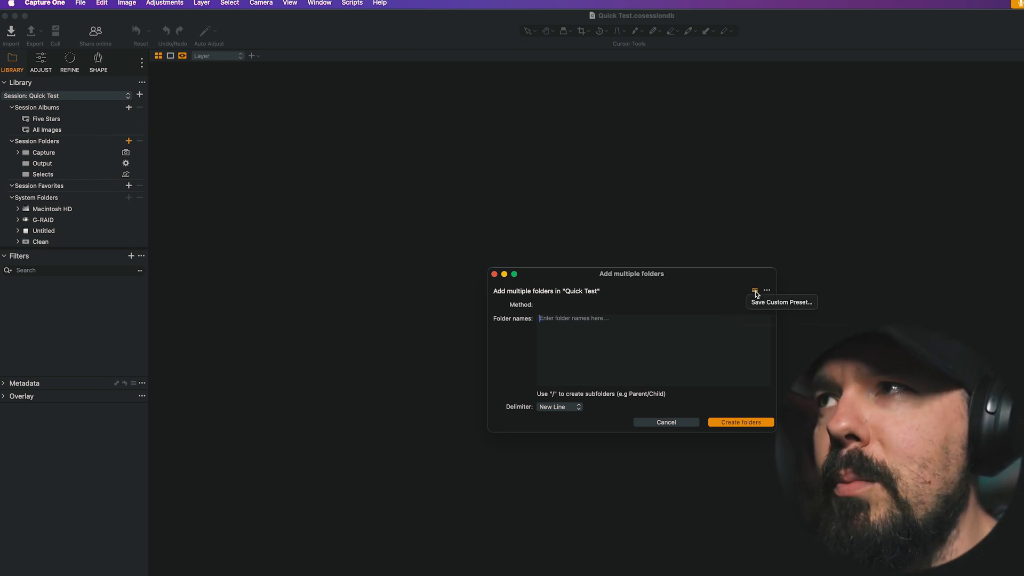
click(754, 292)
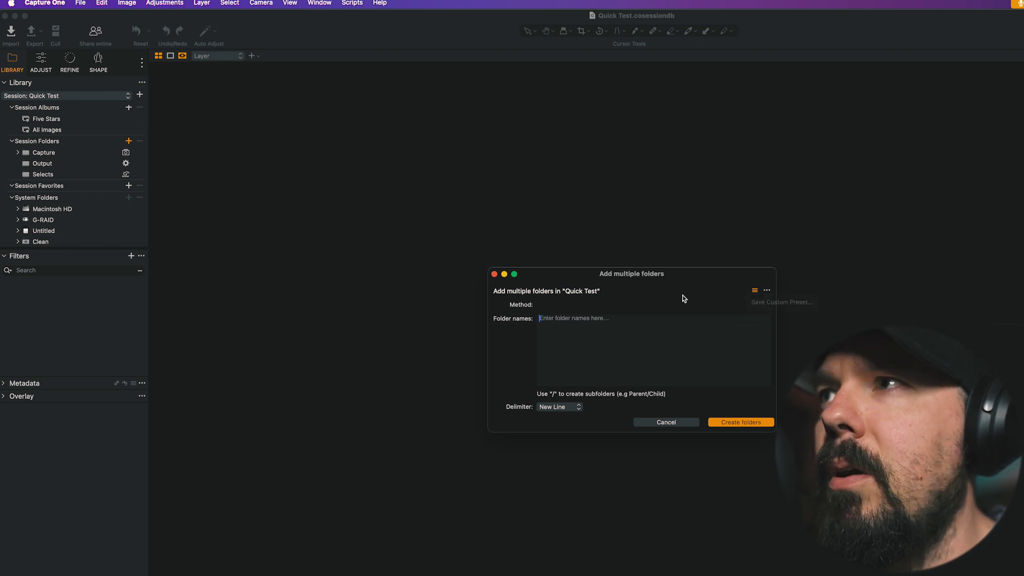
click(768, 292)
click(764, 293)
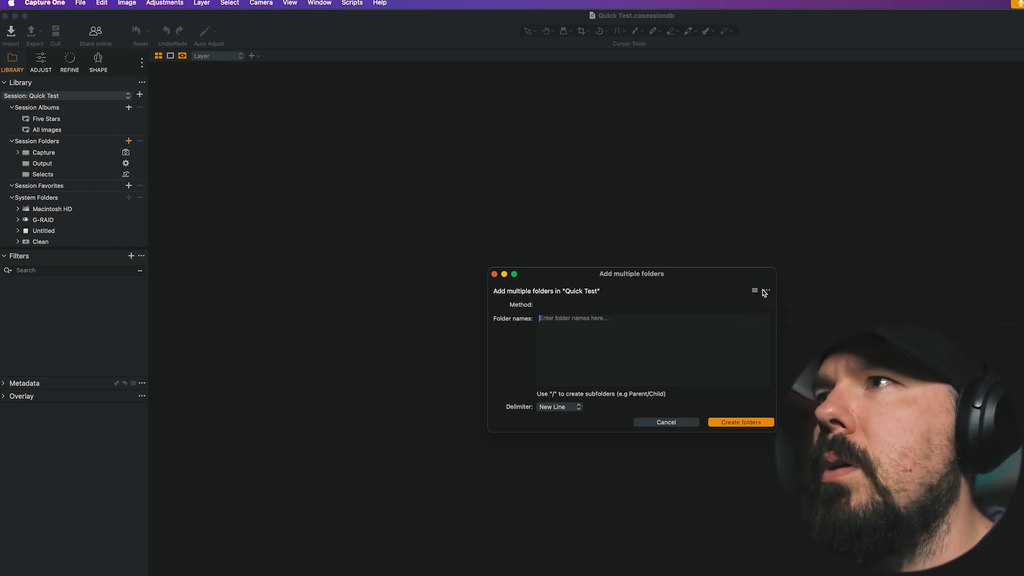
click(756, 291)
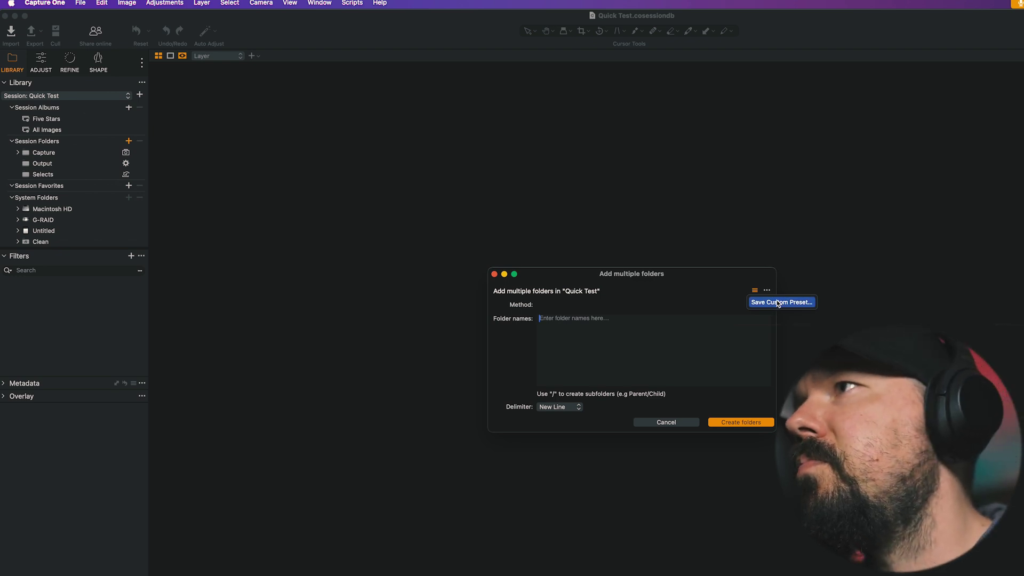
click(664, 394)
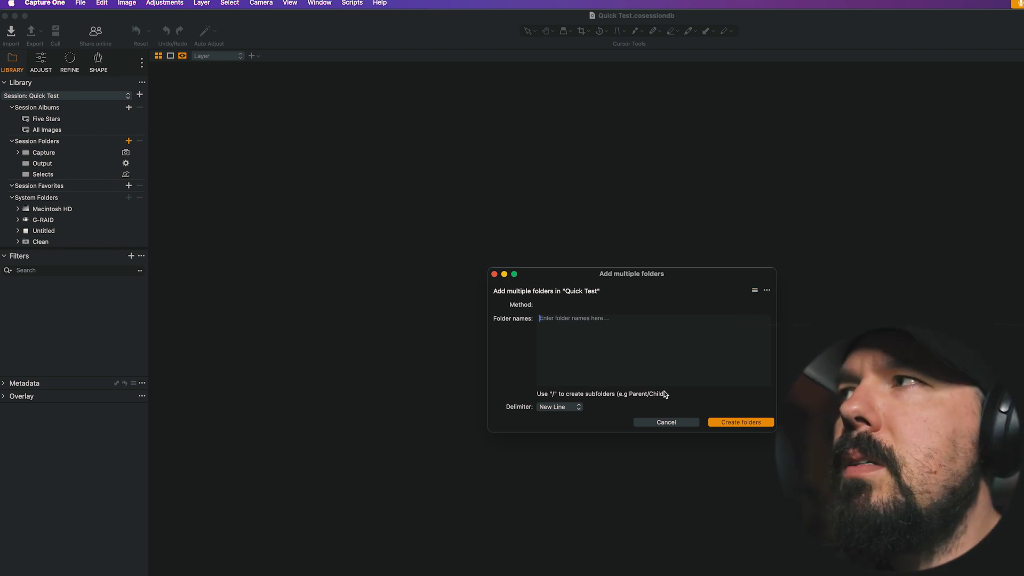
click(679, 421)
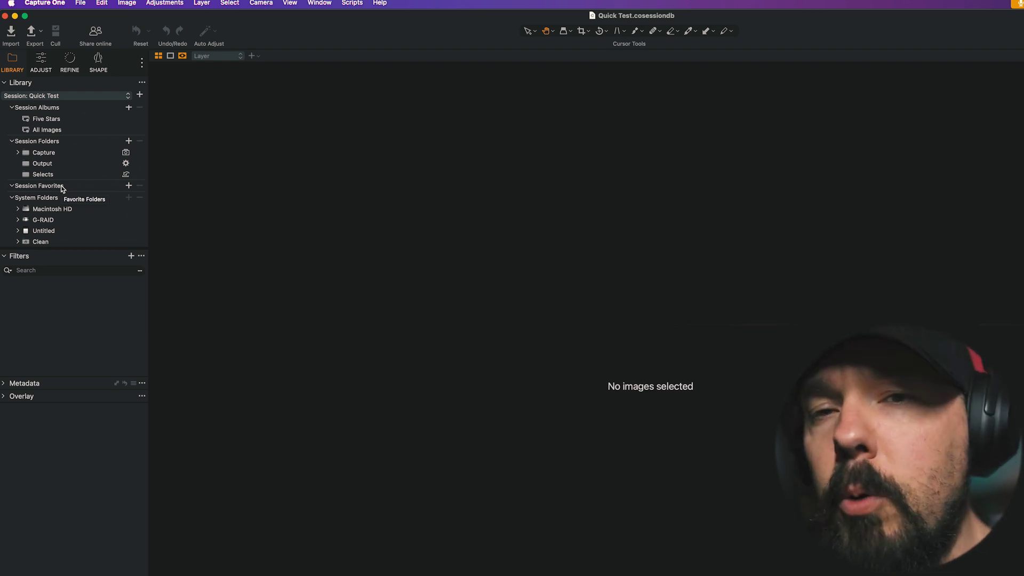
scroll(62, 189, up, 3)
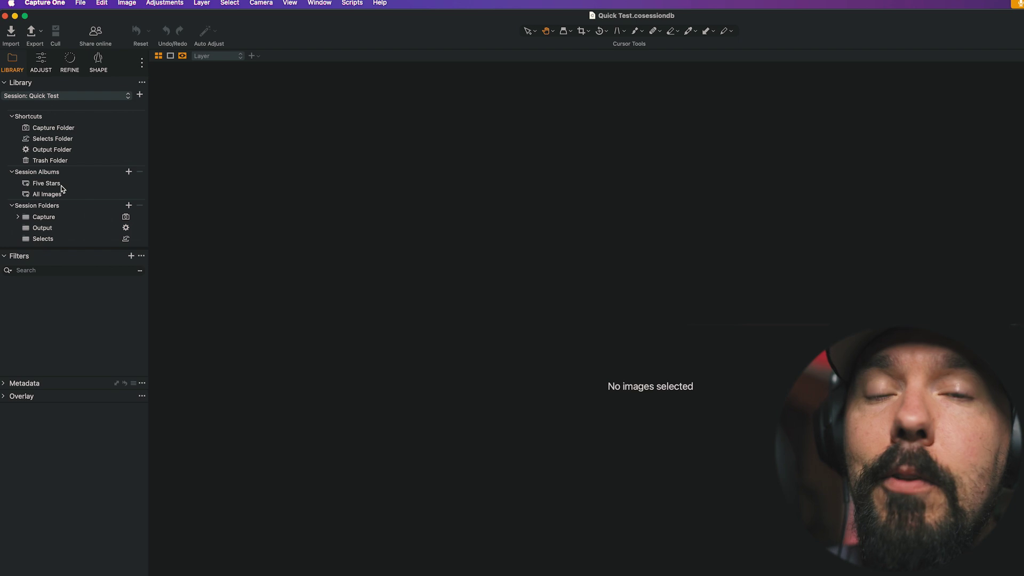